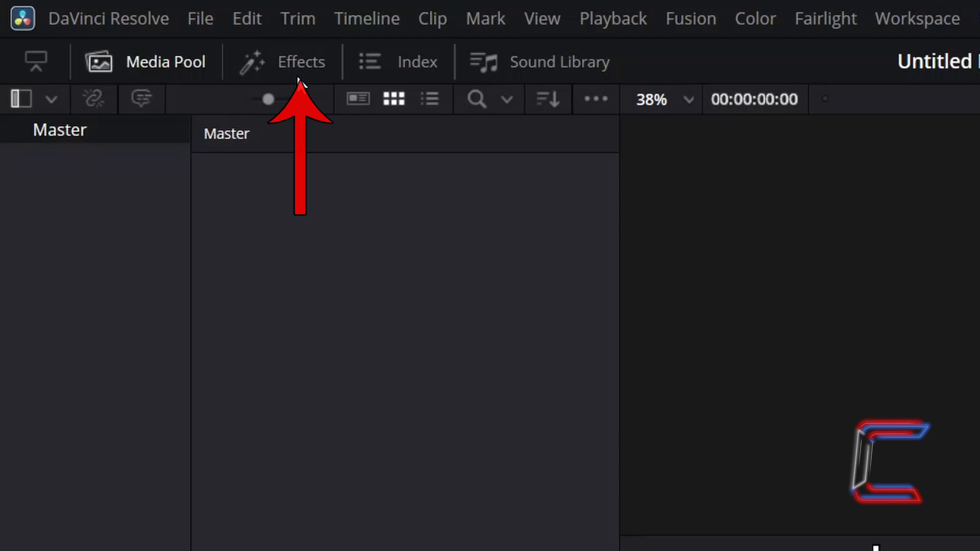
- Place a Fusion Composition effect at the start of the timeline and open that clip on the Fusion page
{"action": "left_click", "coordinate": [313, 63]}
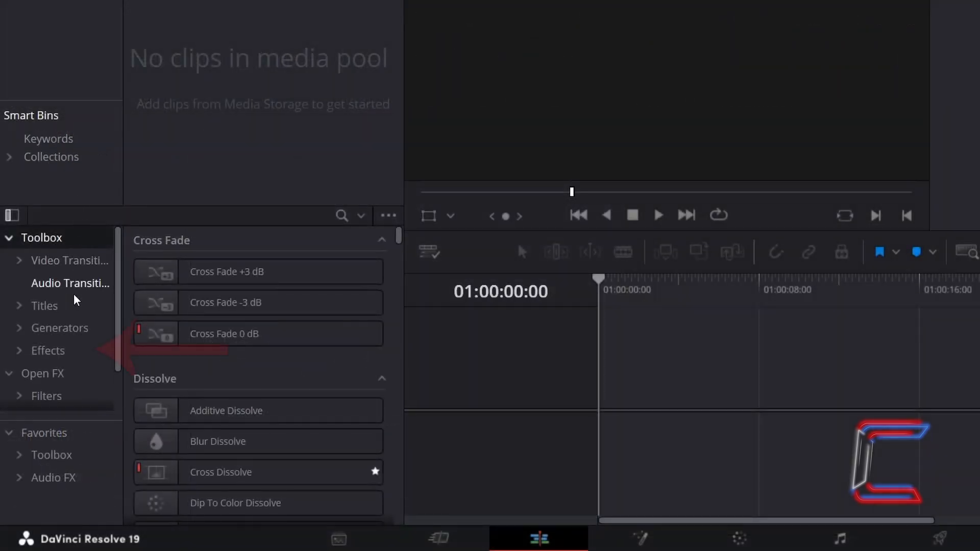
{"action": "left_click", "coordinate": [77, 349]}
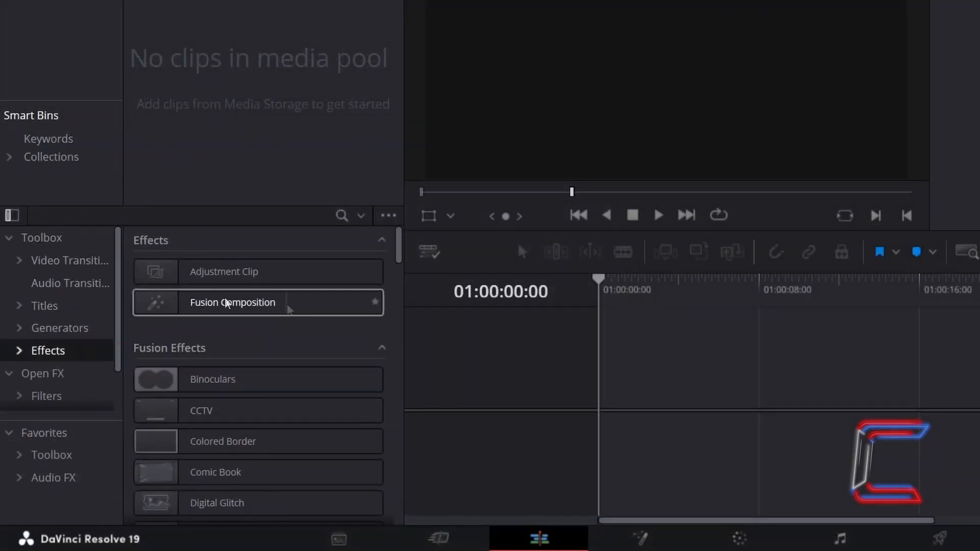
{"action": "left_click_drag", "start_coordinate": [288, 309], "coordinate": [610, 384]}
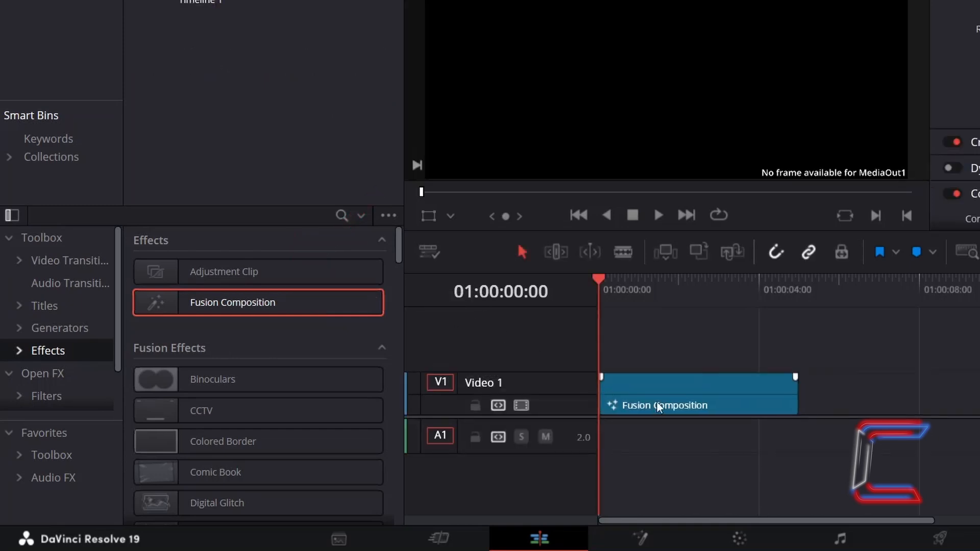
{"action": "right_click", "coordinate": [677, 380]}
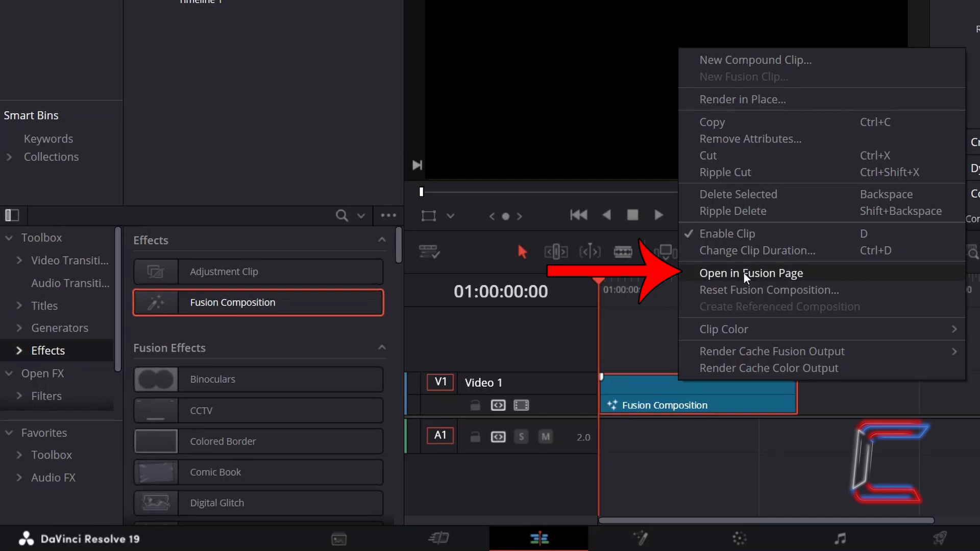
{"action": "left_click", "coordinate": [768, 283]}
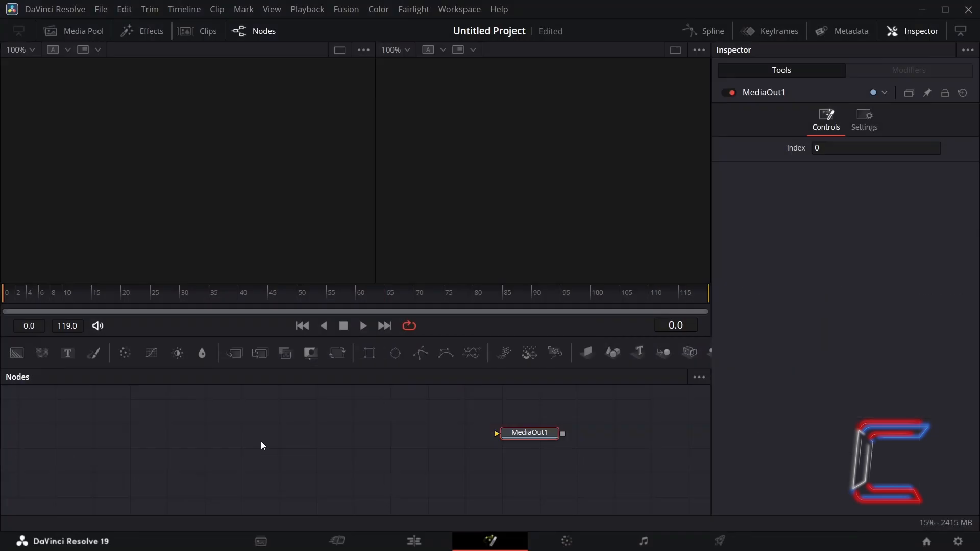
- Add a Background node with a Grid node connected after it, and display the grid in the second viewer
{"action": "left_click", "coordinate": [261, 445]}
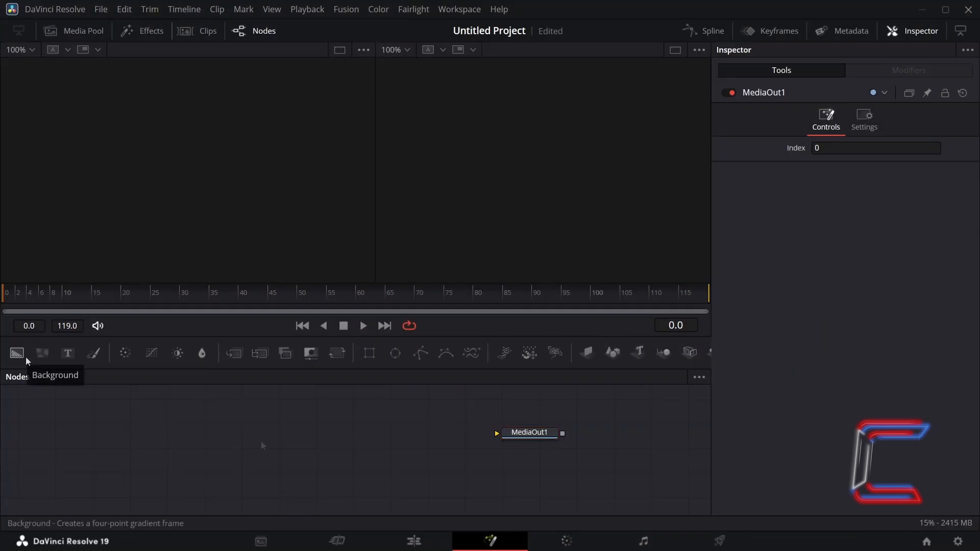
{"action": "left_click", "coordinate": [17, 353]}
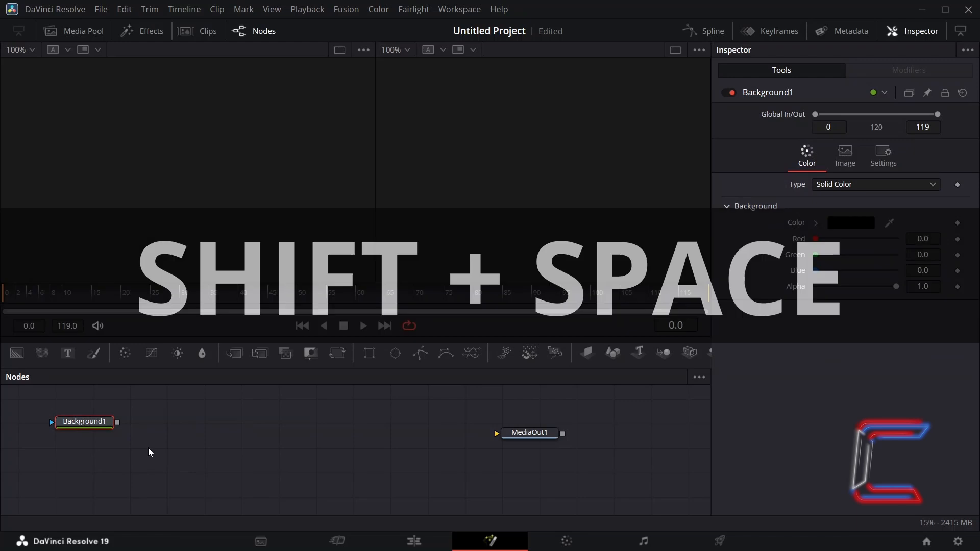
{"action": "key", "text": "shift+space"}
{"action": "type", "text": "Grid"}
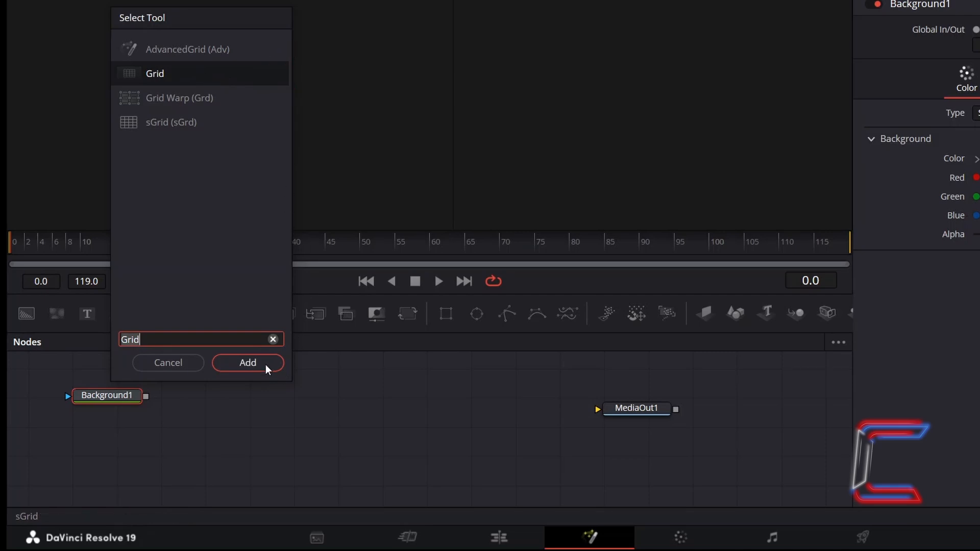
{"action": "left_click", "coordinate": [247, 363]}
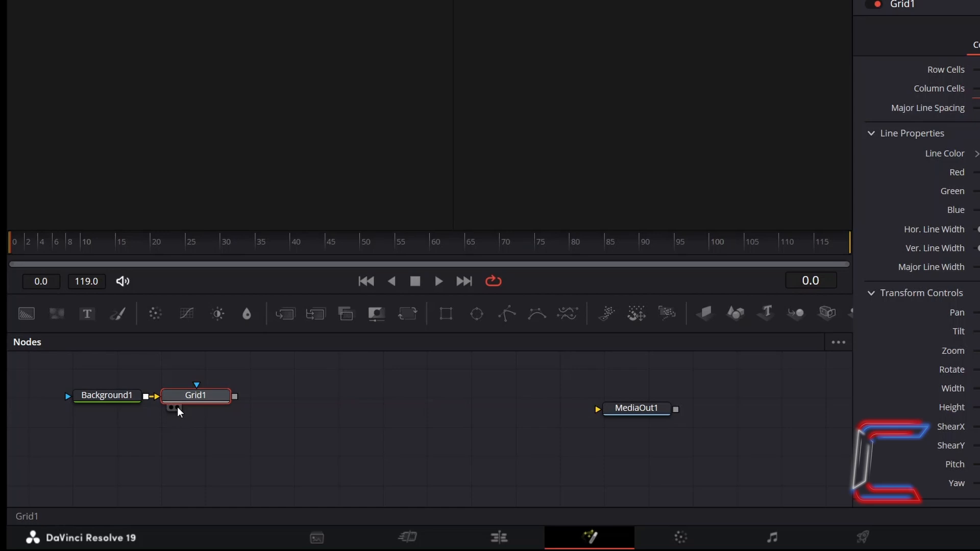
{"action": "left_click", "coordinate": [176, 407]}
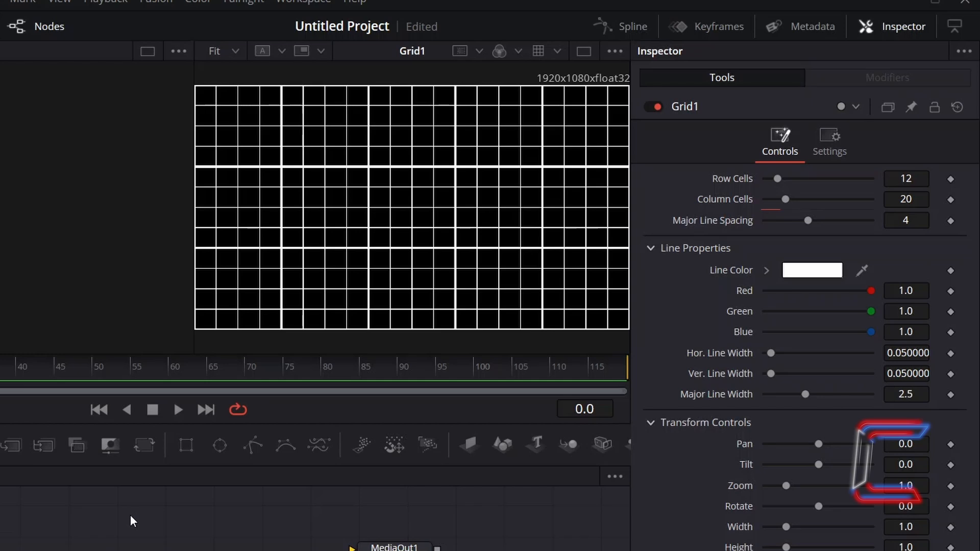
- Set the grid's Row Cells to 36, Column Cells to 60 and Major Line Spacing to 0
{"action": "double_click", "coordinate": [911, 178]}
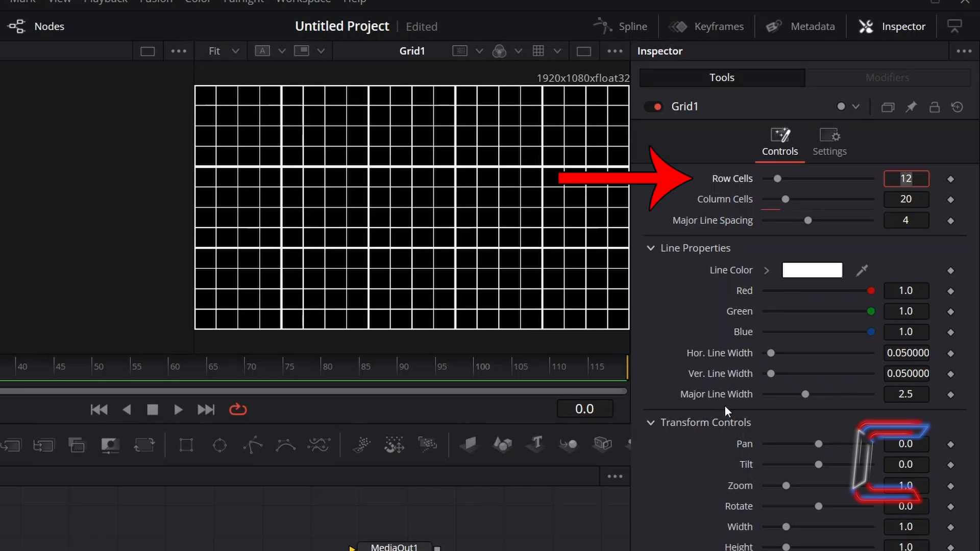
{"action": "type", "text": "36"}
{"action": "key", "text": "Tab"}
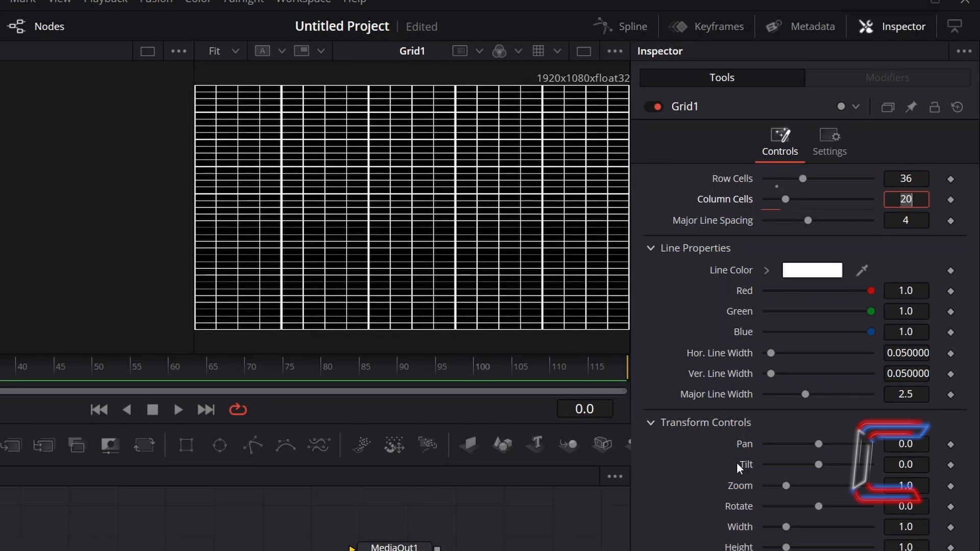
{"action": "type", "text": "60"}
{"action": "key", "text": "Tab"}
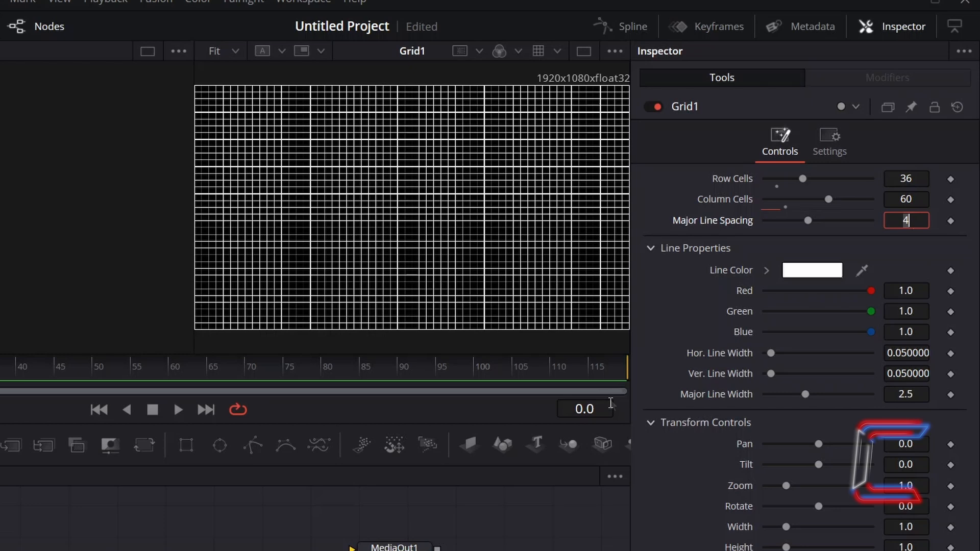
{"action": "left_click_drag", "start_coordinate": [799, 220], "coordinate": [730, 198]}
- Set the grid's horizontal line width to 0.2 and increase its vertical line width as well
{"action": "left_click", "coordinate": [923, 352]}
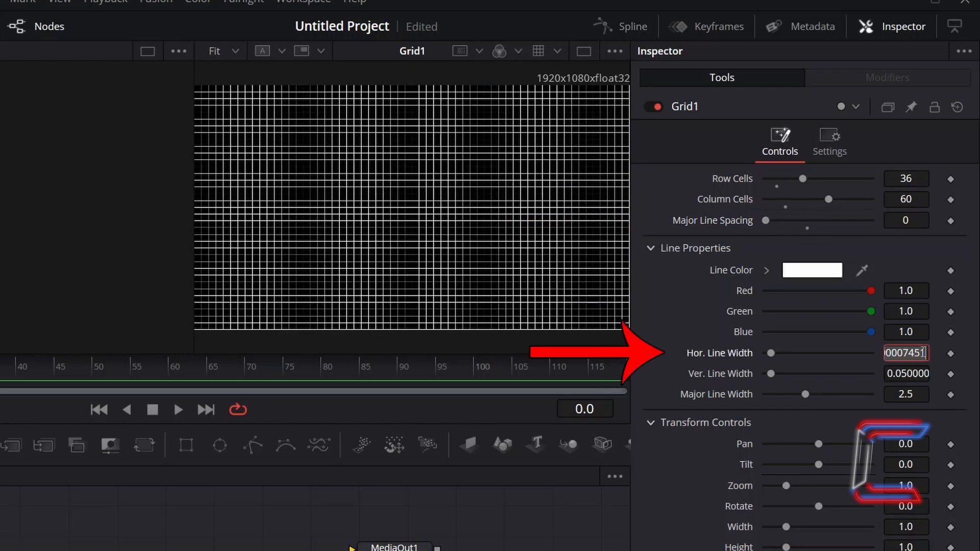
{"action": "type", "text": "0.2"}
{"action": "key", "text": "Tab"}
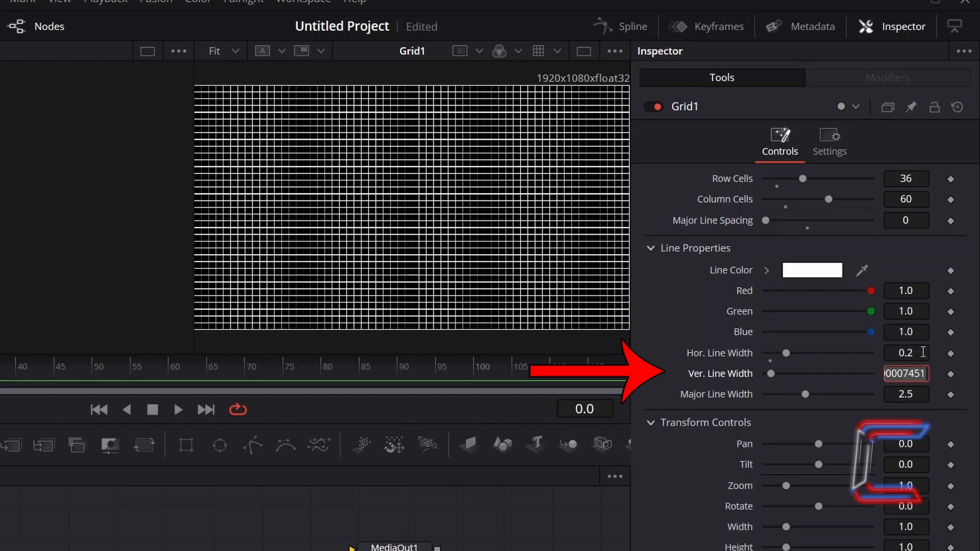
{"action": "type", "text": ".2"}
{"action": "key", "text": "Tab"}
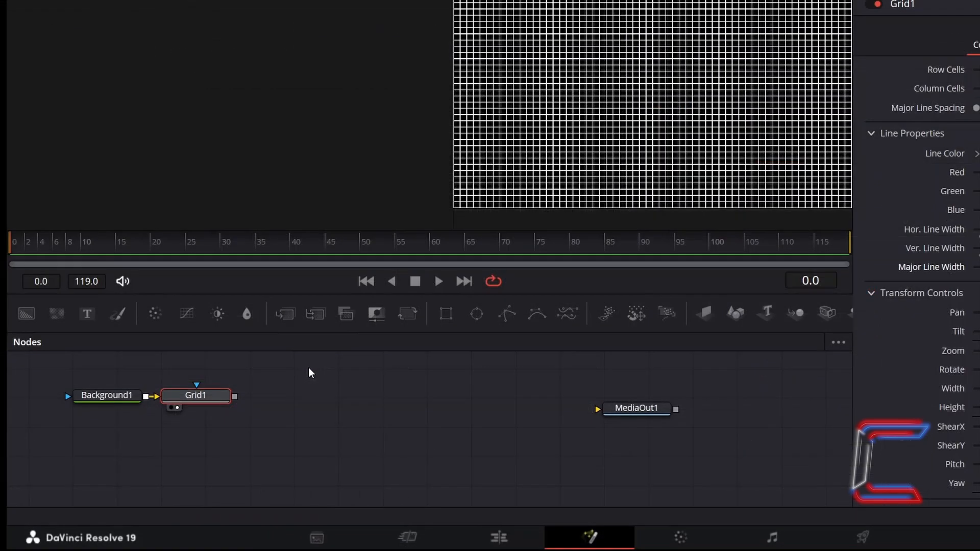
- Add a Merge node after Grid1 and connect a new FastNoise node to its foreground input
{"action": "left_click", "coordinate": [293, 320]}
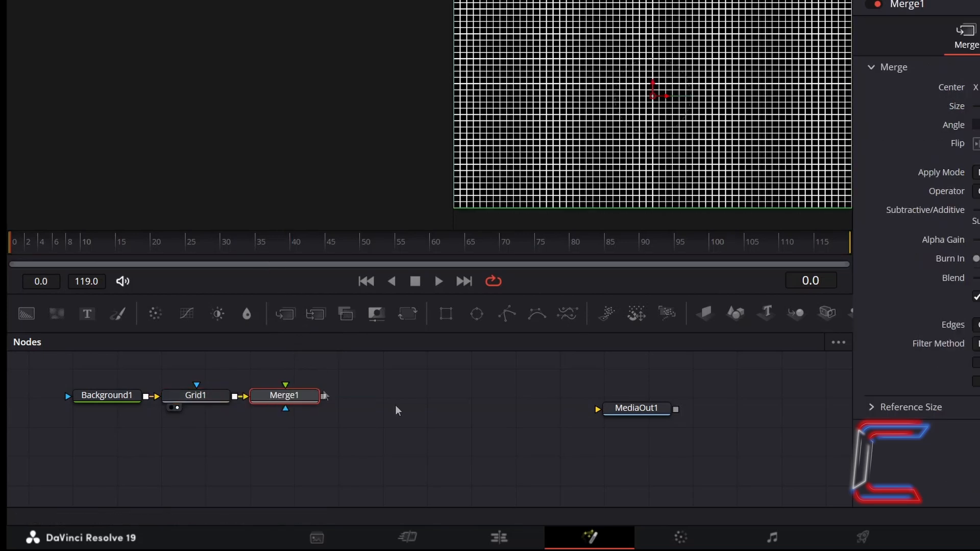
{"action": "left_click", "coordinate": [396, 407]}
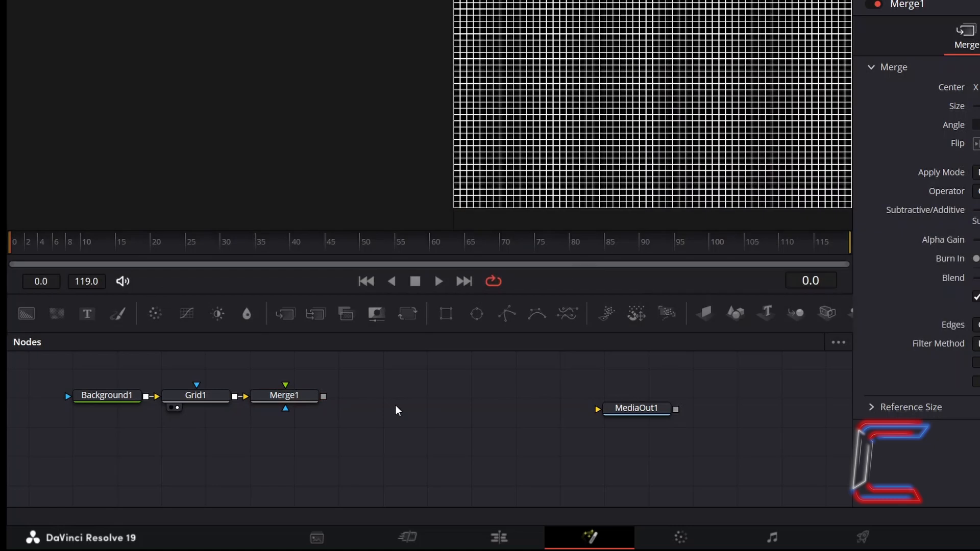
{"action": "key", "text": "shift+space"}
{"action": "type", "text": "FastNoise"}
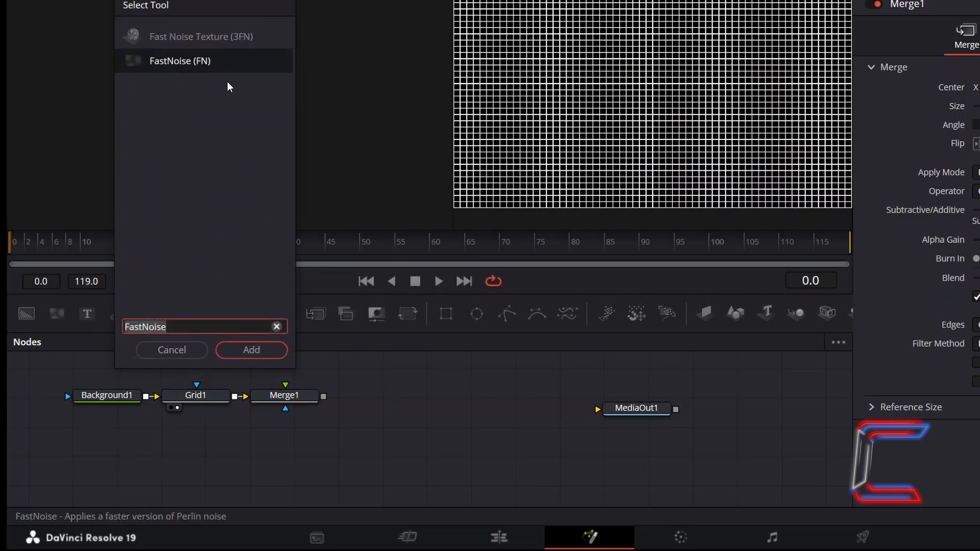
{"action": "left_click", "coordinate": [276, 347]}
{"action": "left_click_drag", "start_coordinate": [435, 408], "coordinate": [329, 440]}
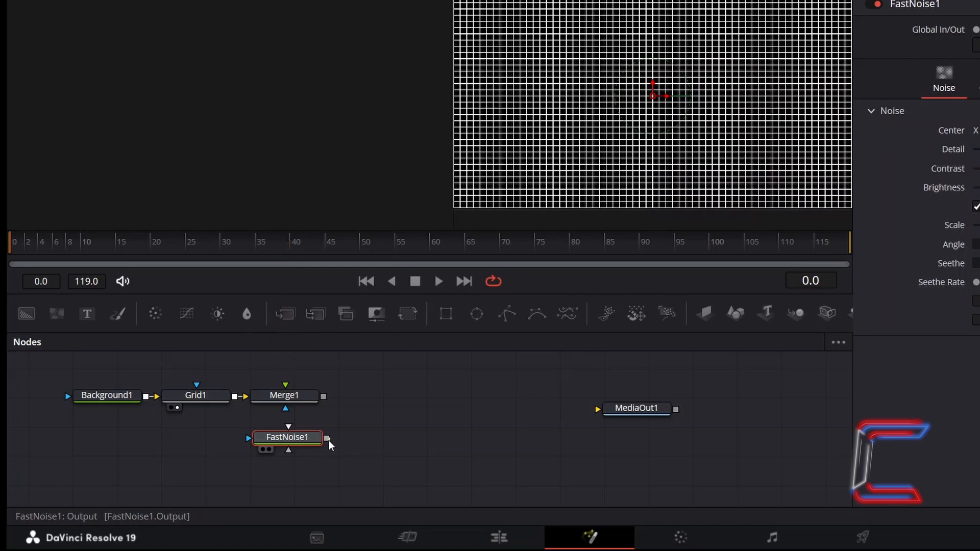
{"action": "left_click_drag", "start_coordinate": [326, 439], "coordinate": [286, 386]}
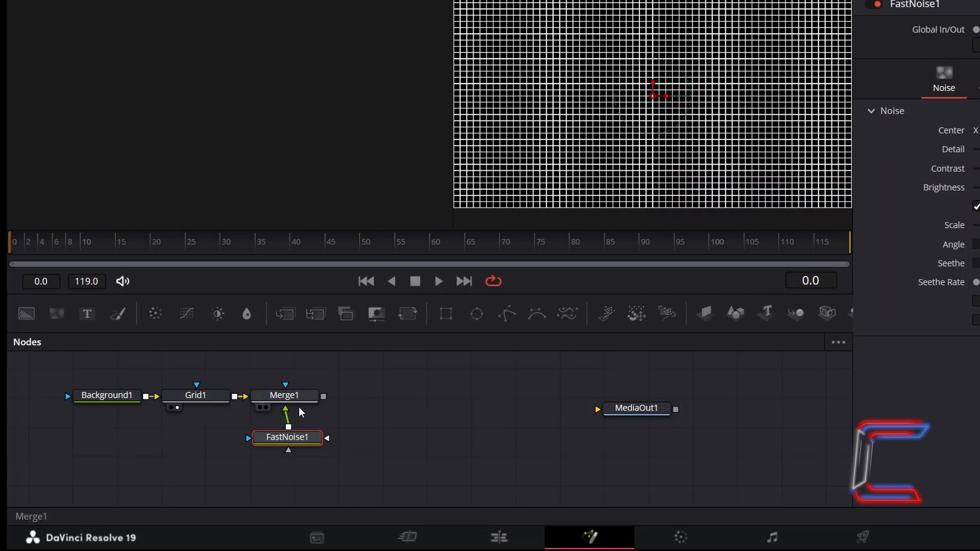
- Set the apply mode of the Merge1 node to Geometric
{"action": "left_click", "coordinate": [309, 397]}
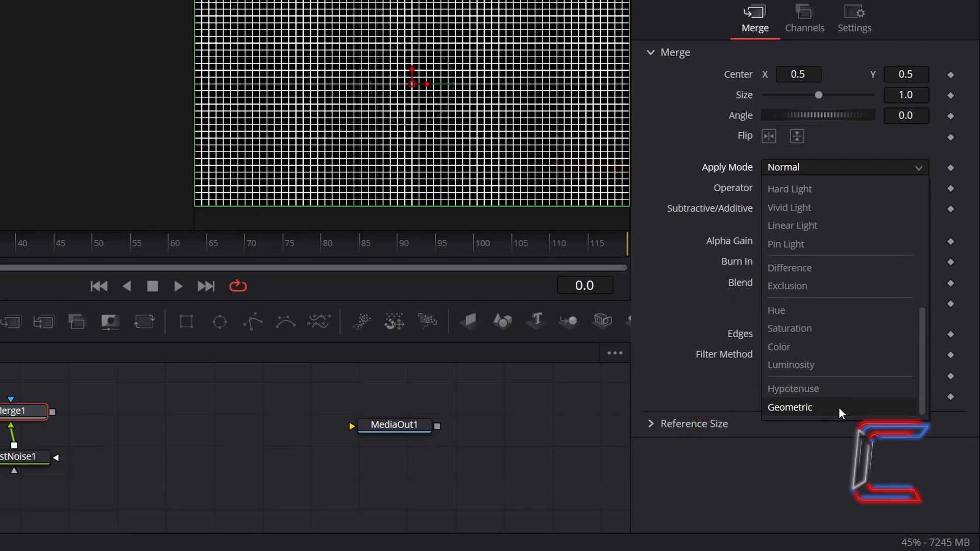
{"action": "left_click", "coordinate": [839, 408]}
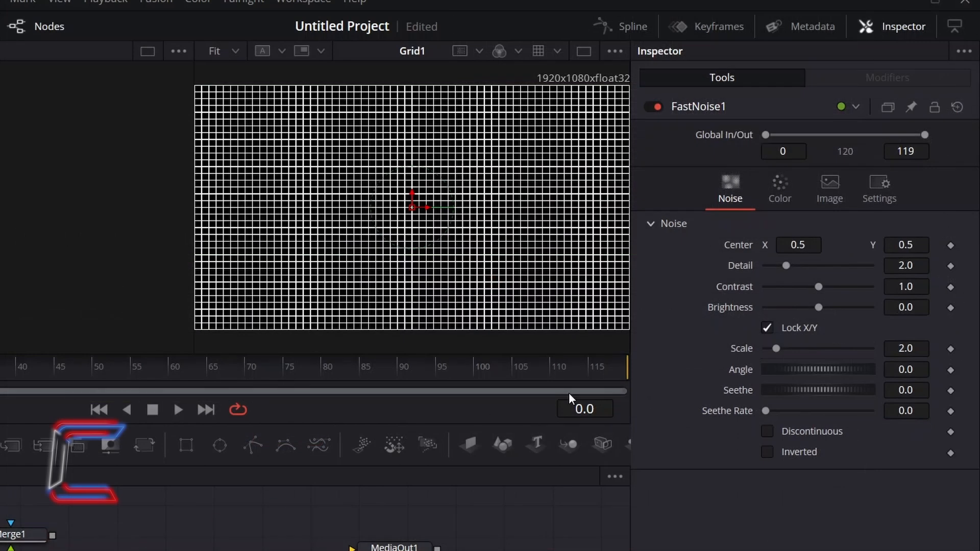
- Set the FastNoise node's Color 1 to red #ff0004 and its Color 2 to blue #0000ff
{"action": "left_click", "coordinate": [795, 201]}
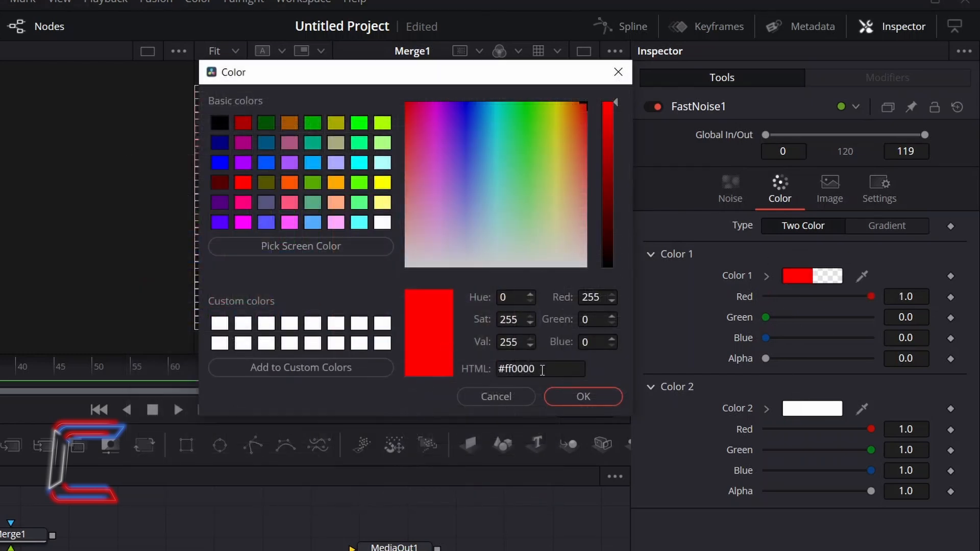
{"action": "left_click", "coordinate": [548, 369]}
{"action": "key", "text": "BackSpace"}
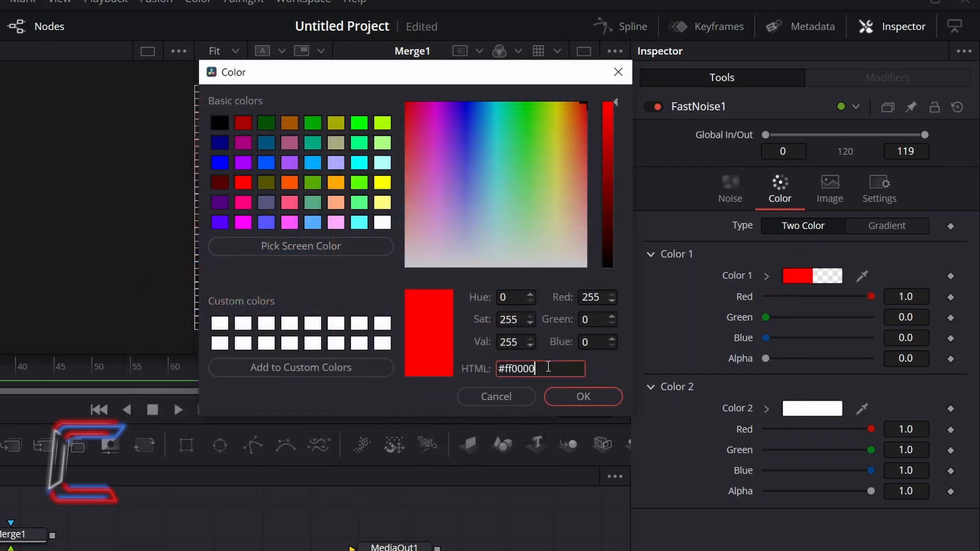
{"action": "type", "text": "4"}
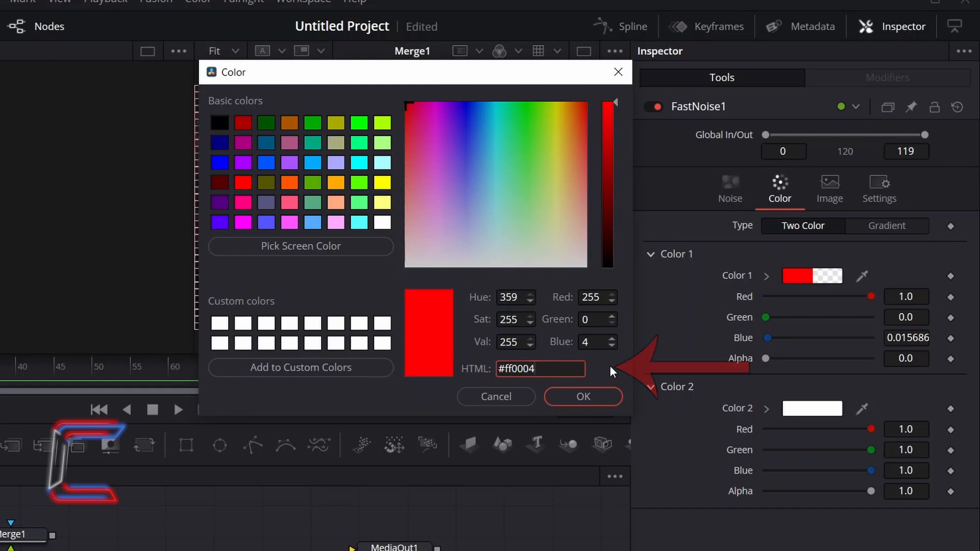
{"action": "left_click", "coordinate": [614, 397]}
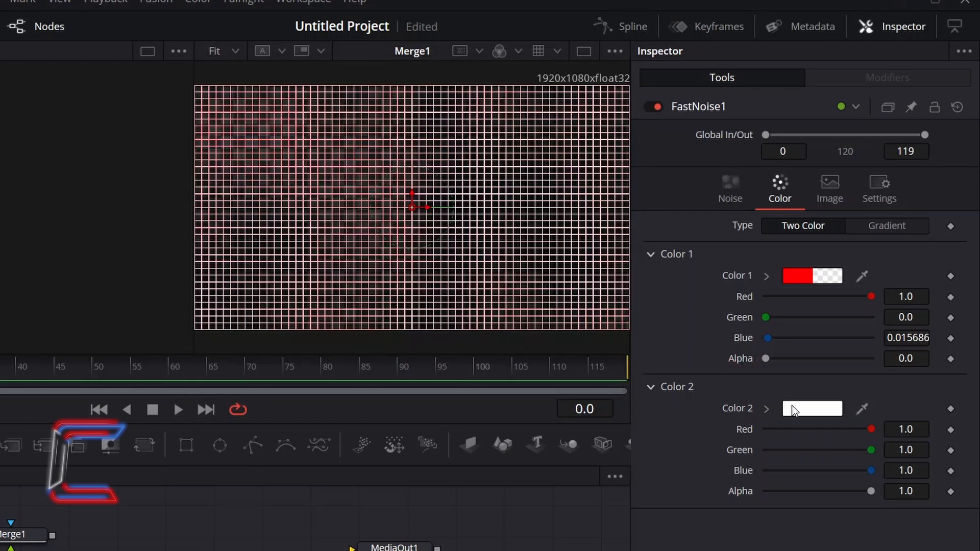
{"action": "left_click", "coordinate": [794, 411]}
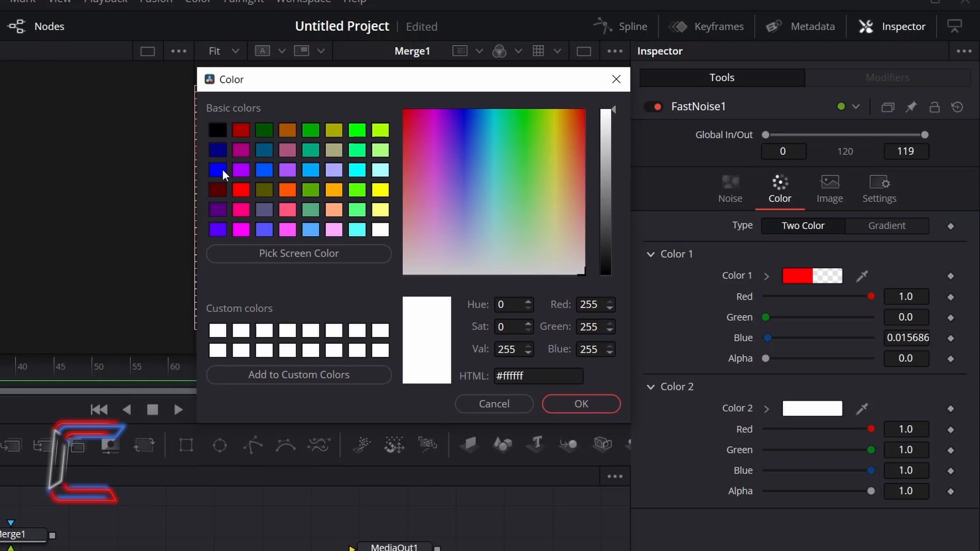
{"action": "left_click", "coordinate": [221, 169]}
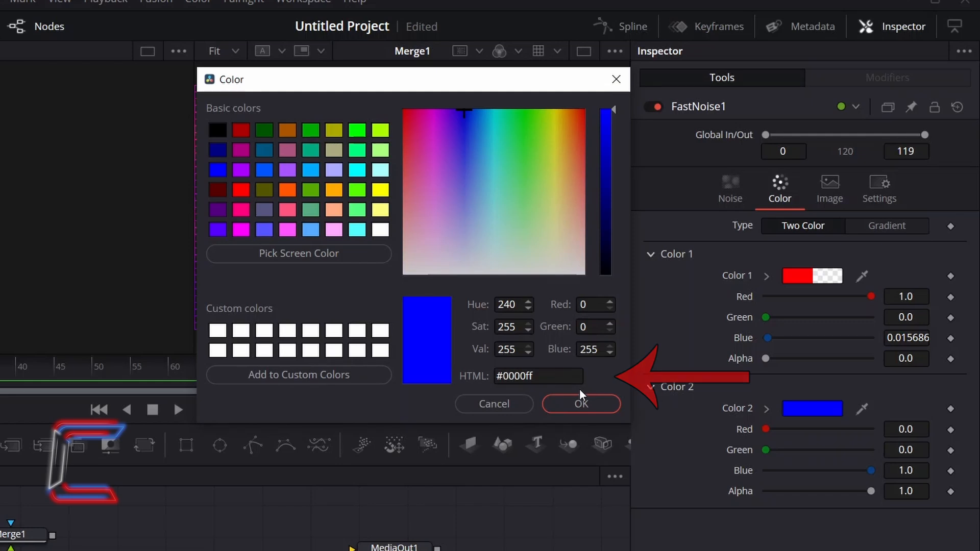
{"action": "left_click", "coordinate": [600, 408]}
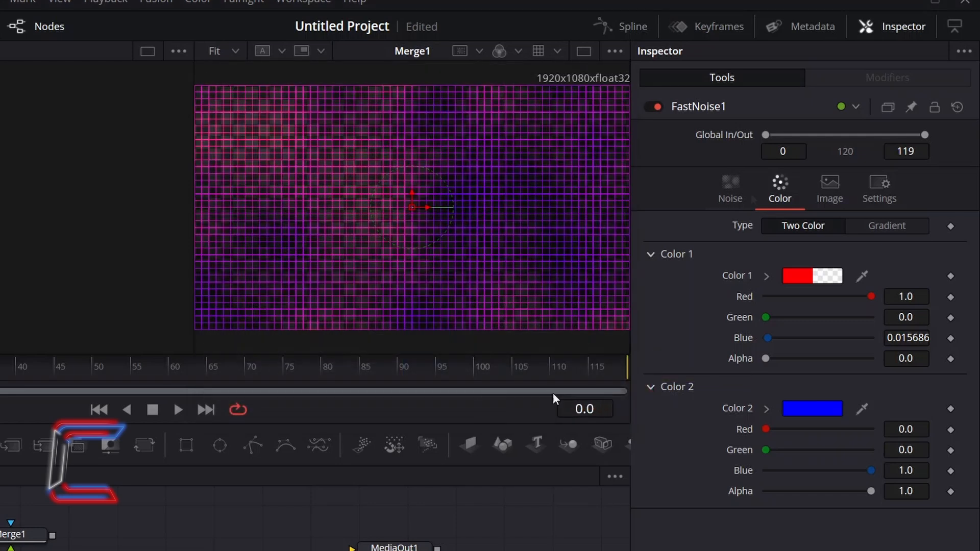
- Set the FastNoise node's Seethe Rate to 0.2
{"action": "left_click", "coordinate": [747, 175]}
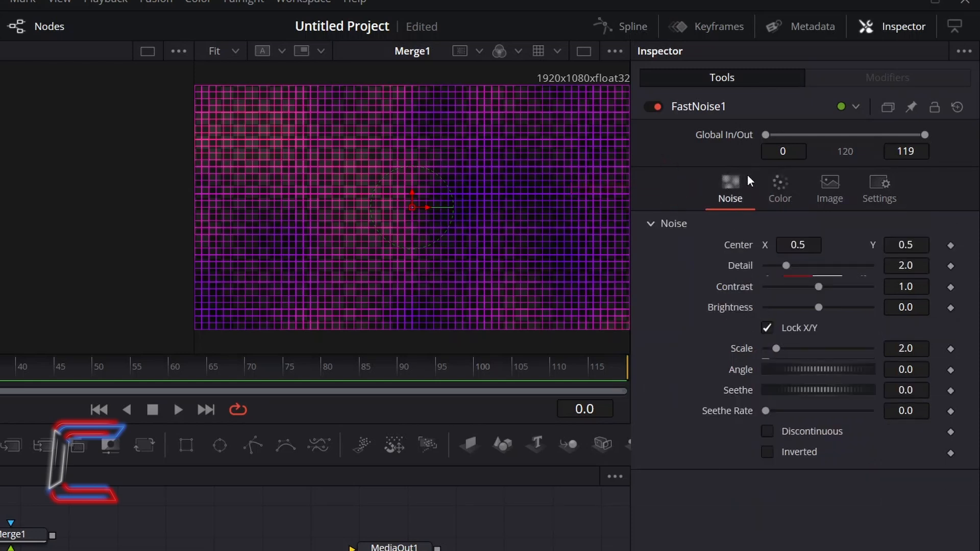
{"action": "left_click", "coordinate": [908, 411]}
{"action": "key", "text": "BackSpace"}
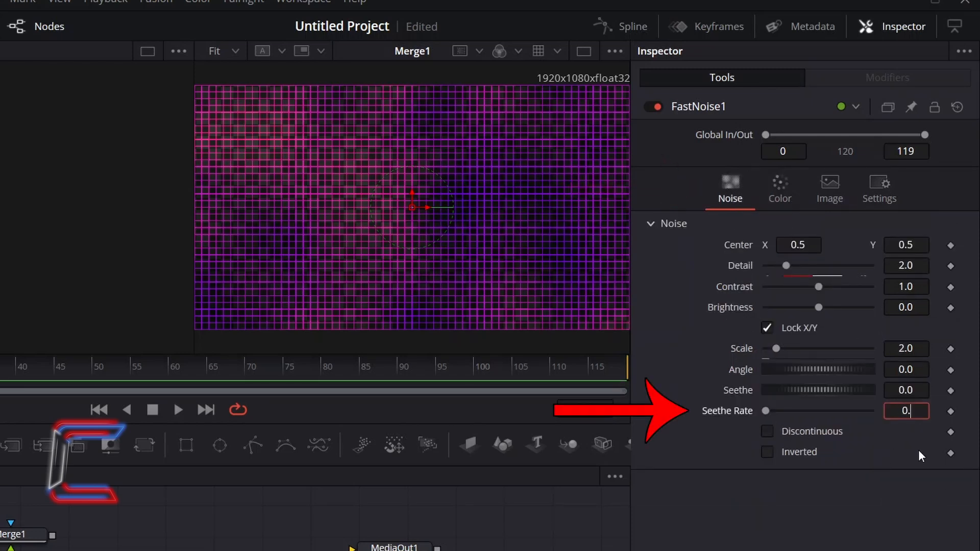
{"action": "type", "text": "2"}
{"action": "key", "text": "Tab"}
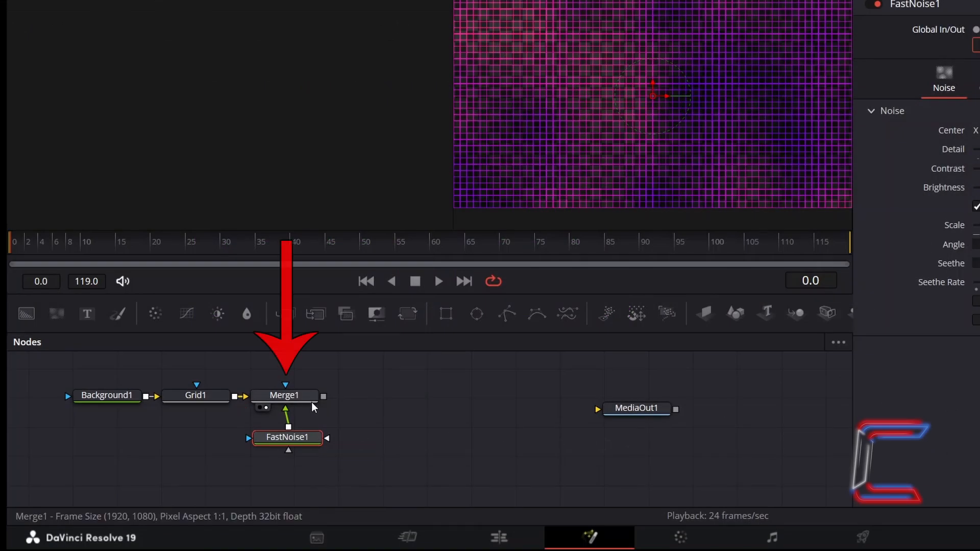
- Add a second Merge node connected after Merge1
{"action": "left_click", "coordinate": [311, 400]}
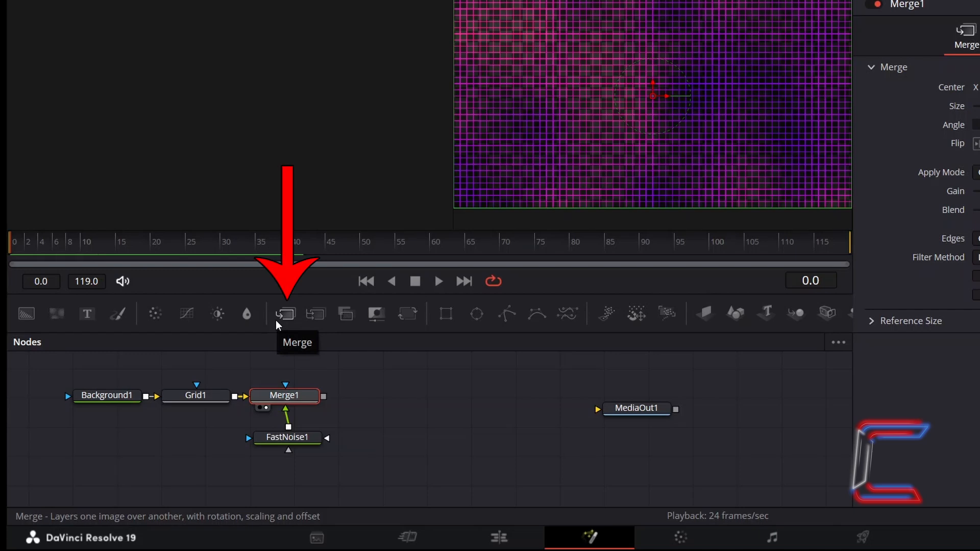
{"action": "left_click", "coordinate": [276, 320]}
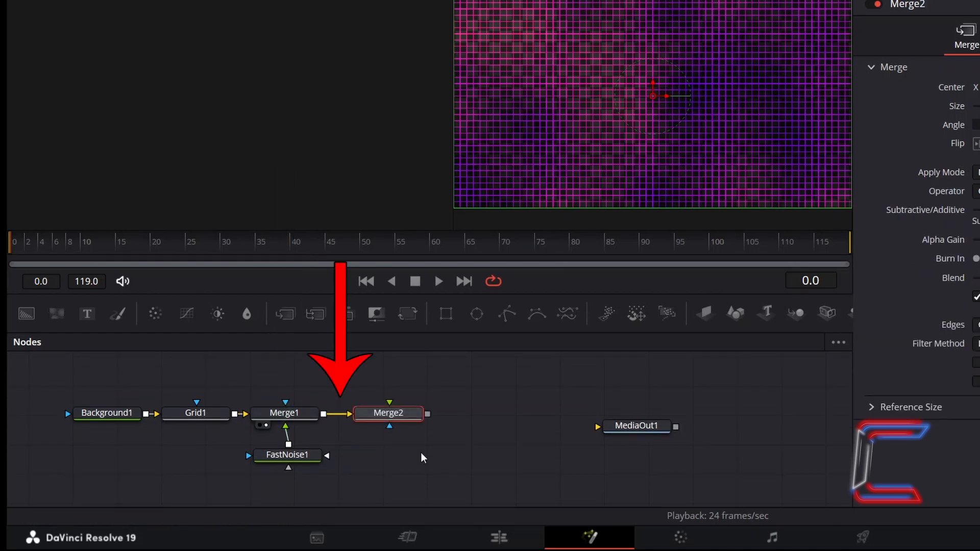
- Add an unconnected Text+ node below Merge2 and connect its output to Merge2's foreground input
{"action": "left_click", "coordinate": [485, 391]}
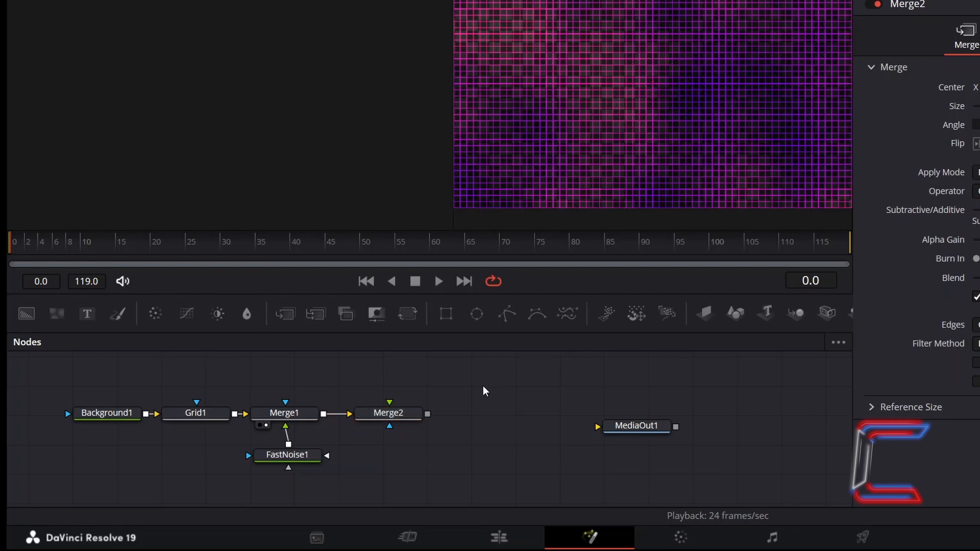
{"action": "left_click", "coordinate": [86, 313]}
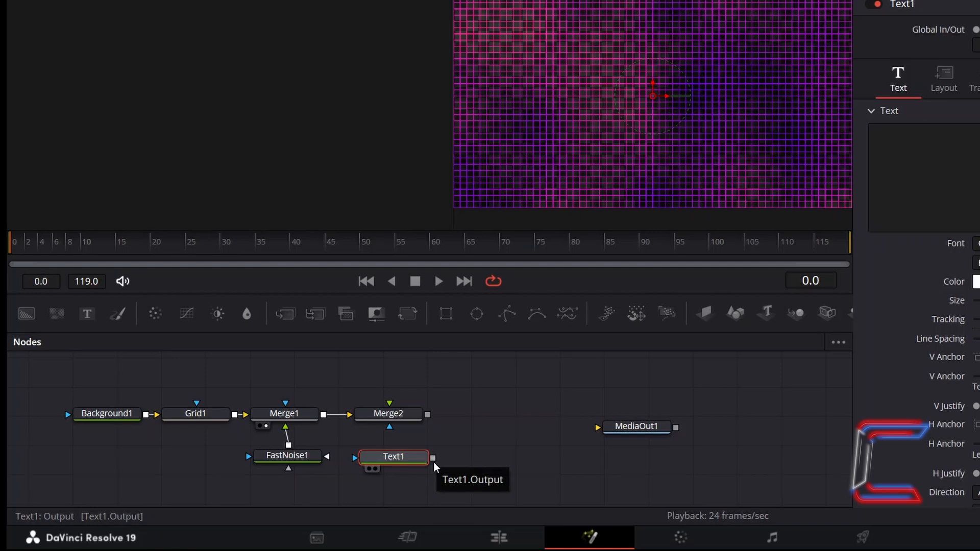
{"action": "left_click_drag", "start_coordinate": [433, 458], "coordinate": [389, 403]}
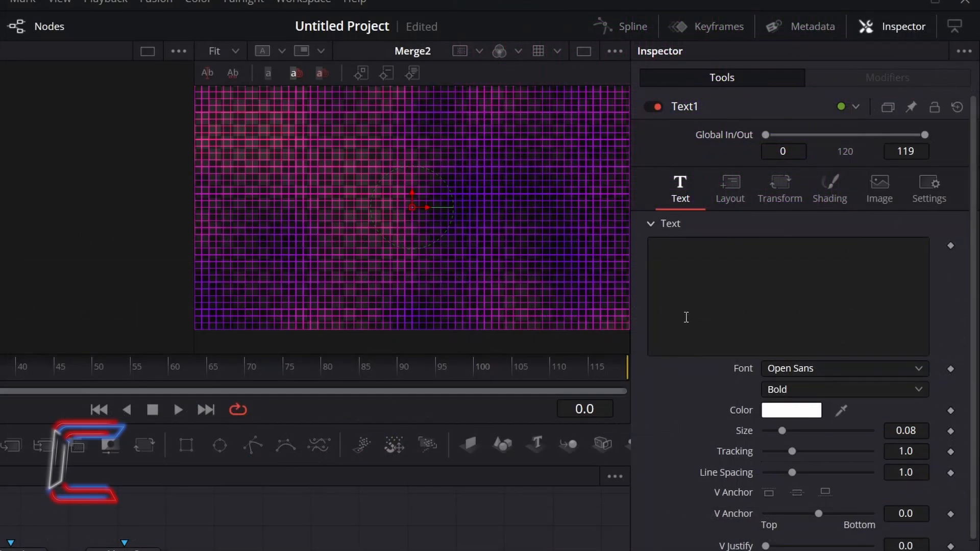
- Enter the text "C0NTI" in the Text1 node and set its size to 0.5
{"action": "left_click", "coordinate": [686, 302]}
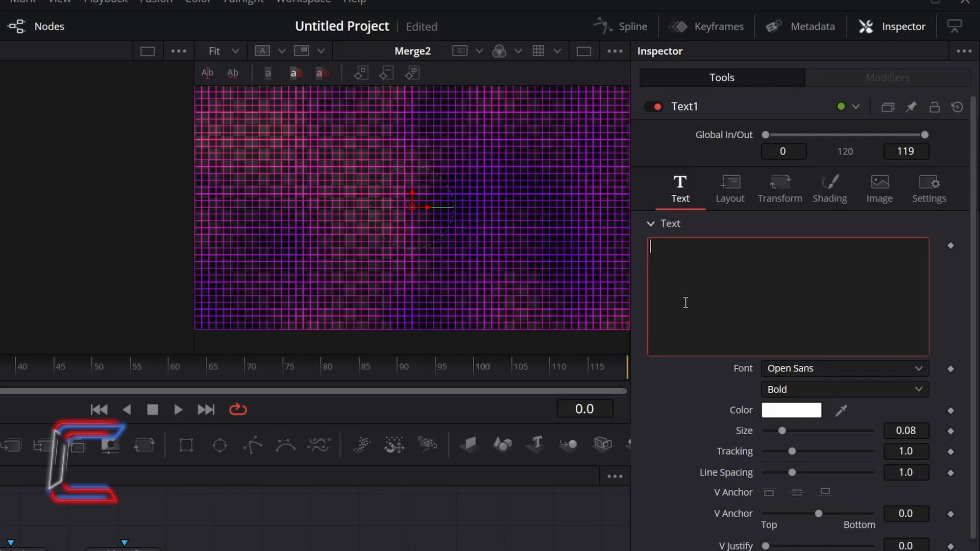
{"action": "type", "text": "CON"}
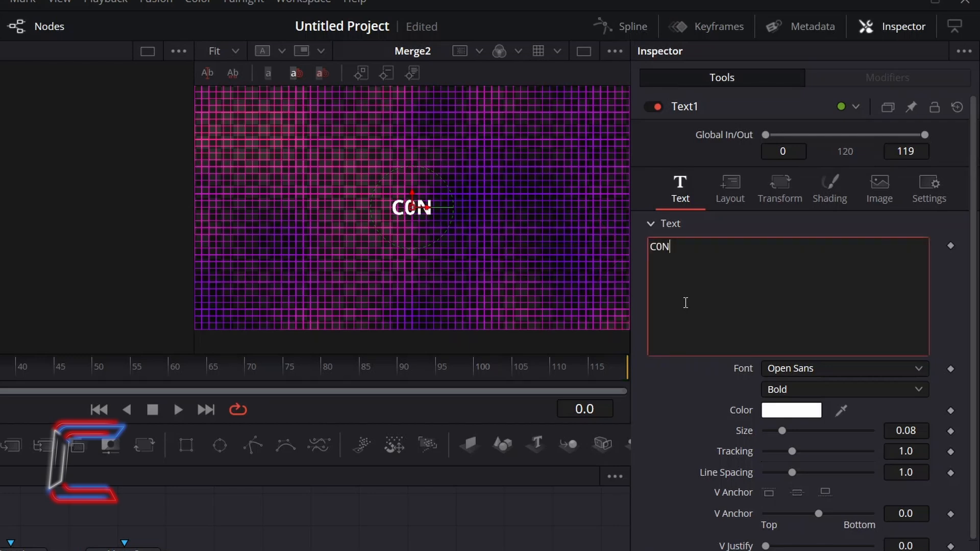
{"action": "type", "text": "TI"}
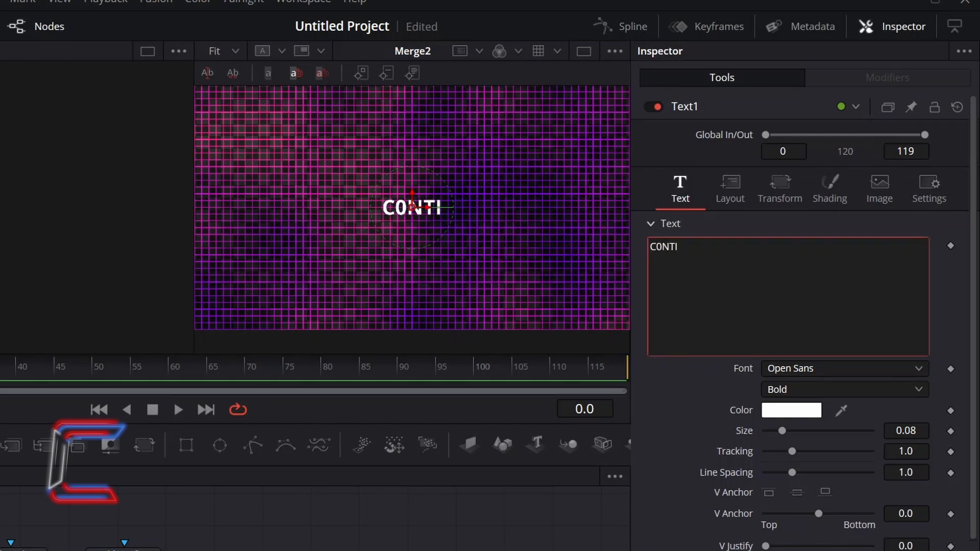
{"action": "left_click_drag", "start_coordinate": [790, 442], "coordinate": [902, 474]}
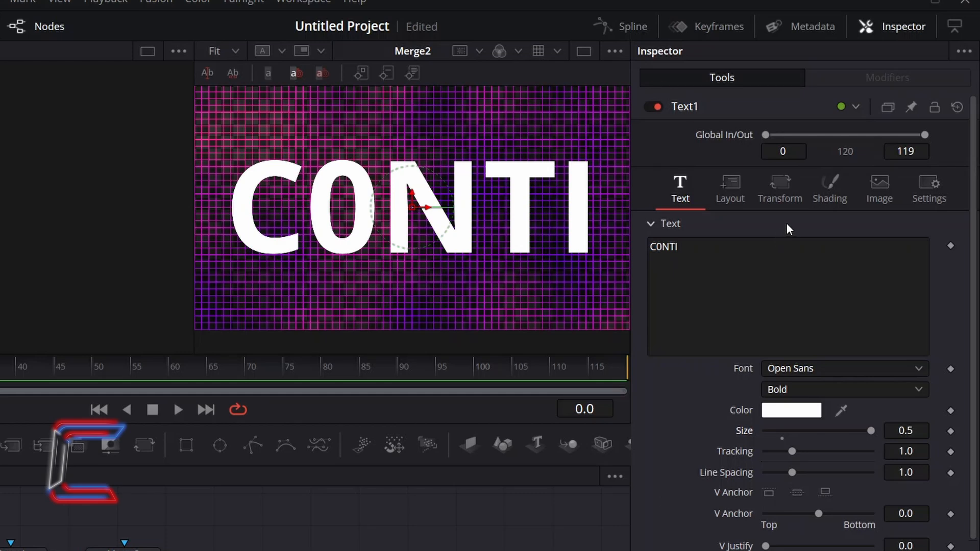
- Set the Text1 node's character offset X to 1.0 and keyframe the offset at frame 0
{"action": "left_click", "coordinate": [776, 196]}
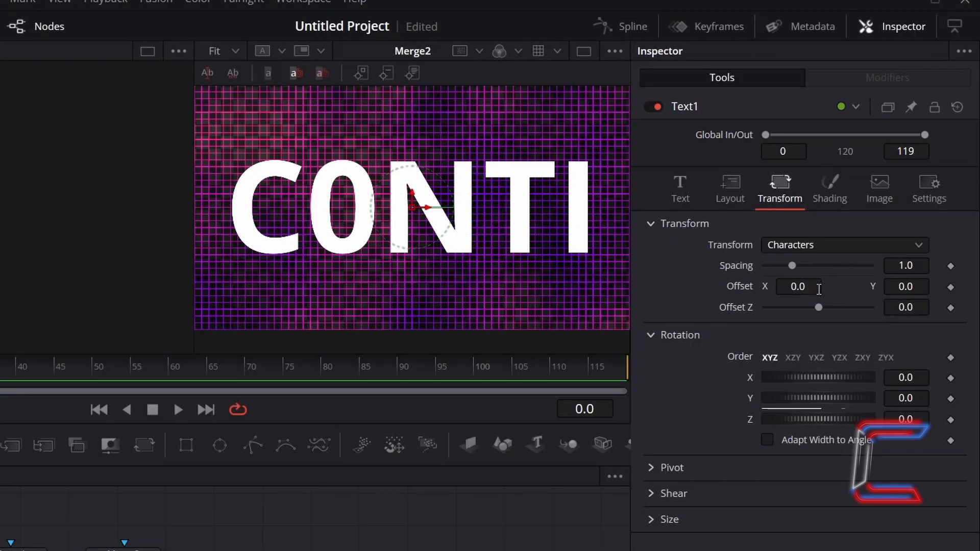
{"action": "left_click", "coordinate": [819, 289]}
{"action": "type", "text": "1"}
{"action": "key", "text": "Tab"}
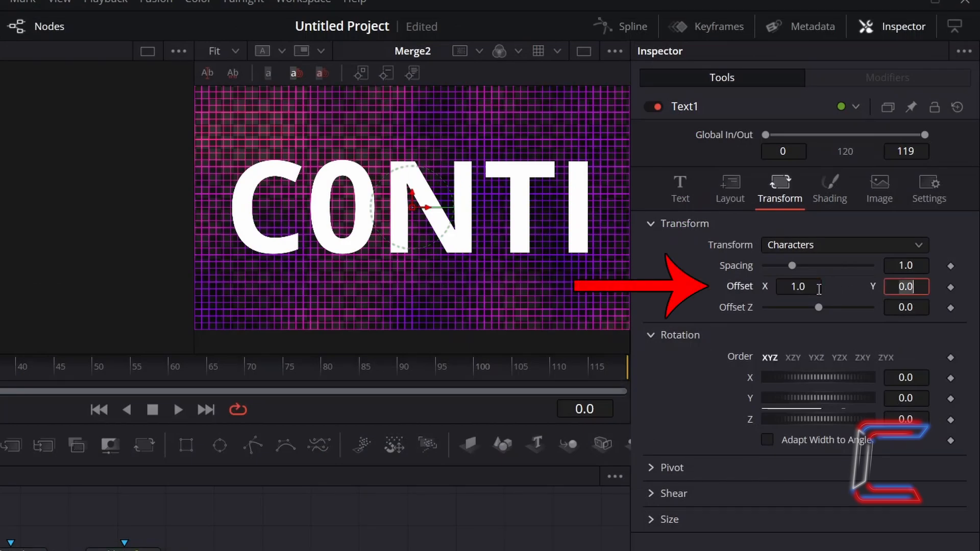
{"action": "left_click", "coordinate": [951, 287]}
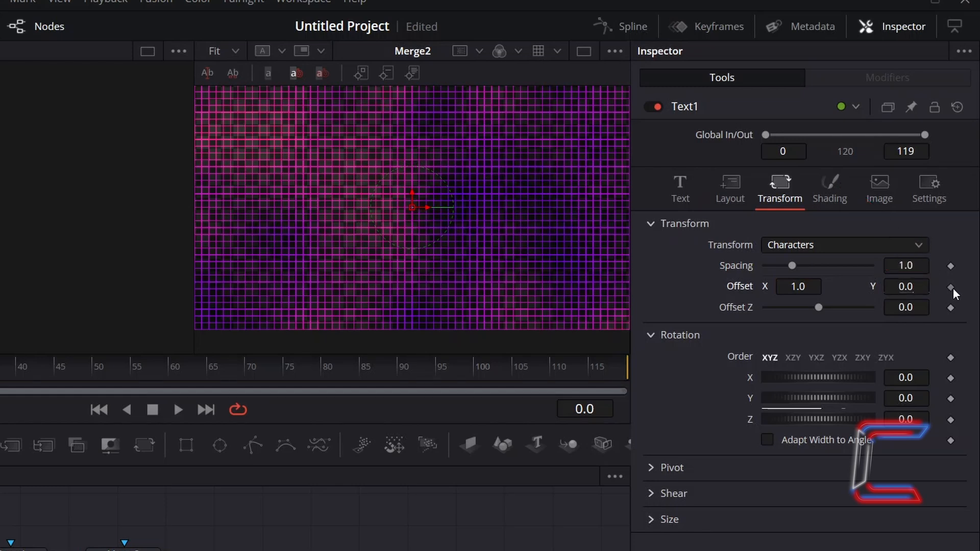
- Set Text1's character offset X to -1 at frame 119, and move the playhead to frame 60 to preview the text
{"action": "left_click_drag", "start_coordinate": [57, 300], "coordinate": [675, 323]}
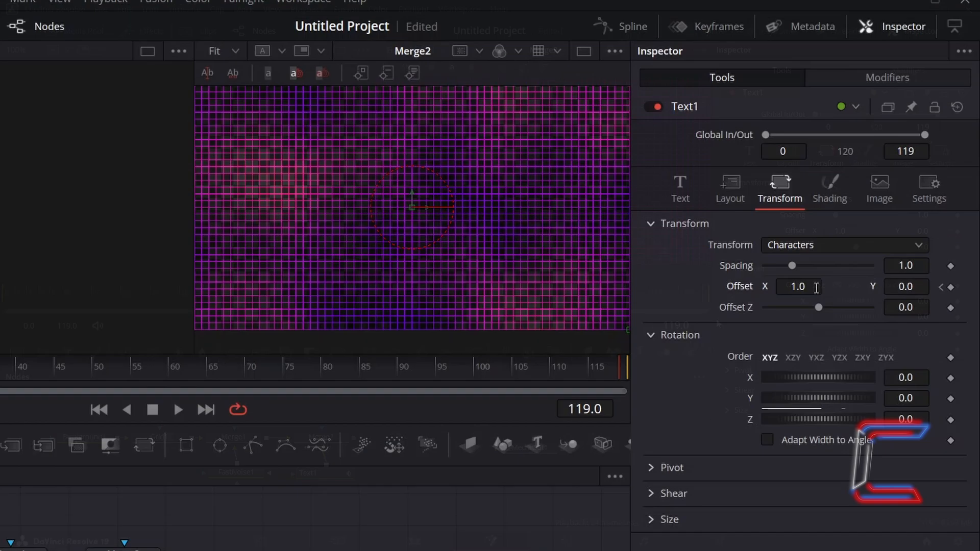
{"action": "left_click", "coordinate": [816, 288]}
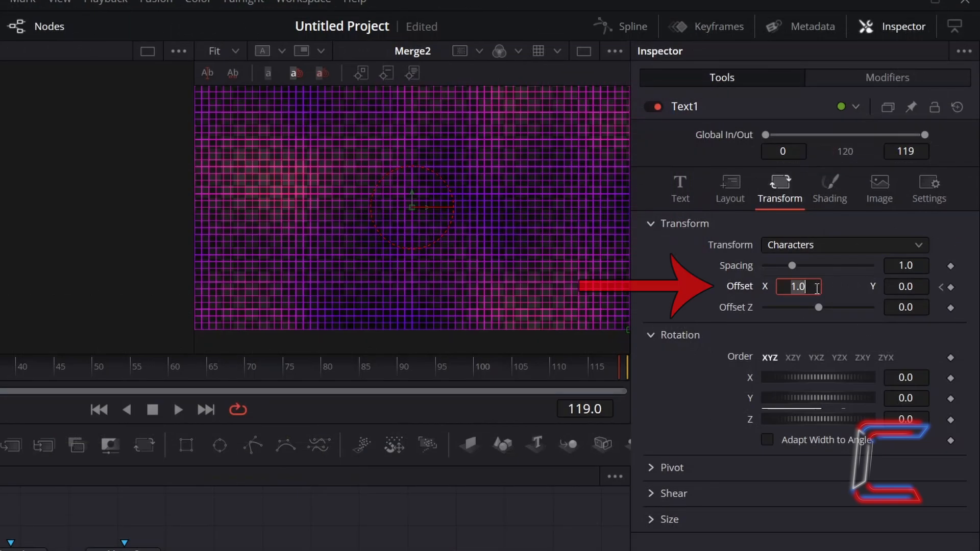
{"action": "key", "text": "BackSpace"}
{"action": "type", "text": "-1"}
{"action": "key", "text": "Tab"}
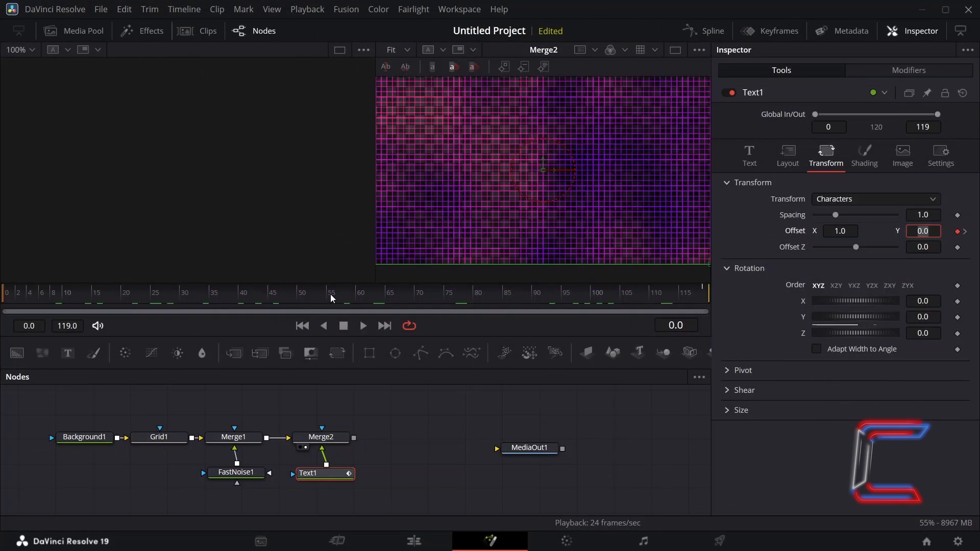
{"action": "left_click_drag", "start_coordinate": [338, 295], "coordinate": [356, 304]}
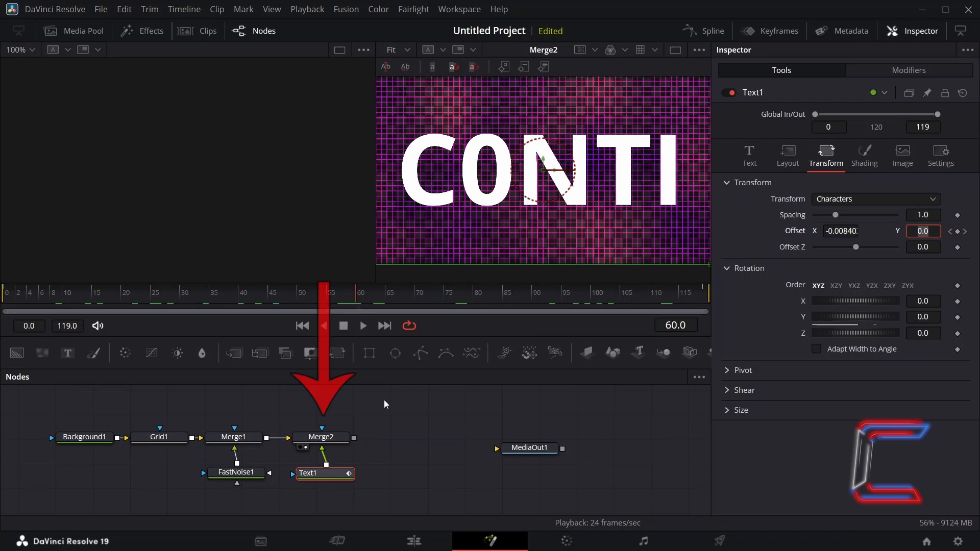
- Set the Merge2 node's apply mode to Screen and its operator to Stencil
{"action": "left_click", "coordinate": [338, 439]}
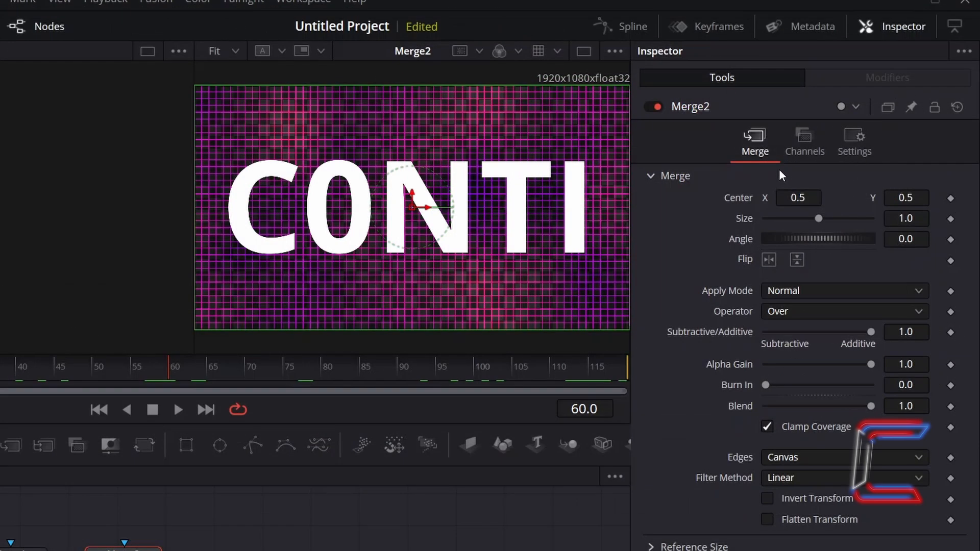
{"action": "left_click", "coordinate": [819, 288]}
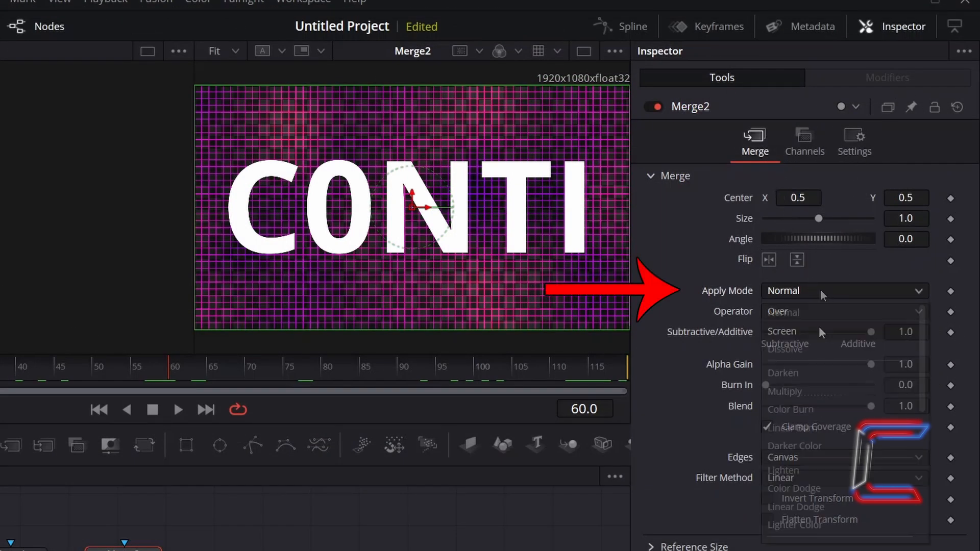
{"action": "left_click", "coordinate": [819, 326]}
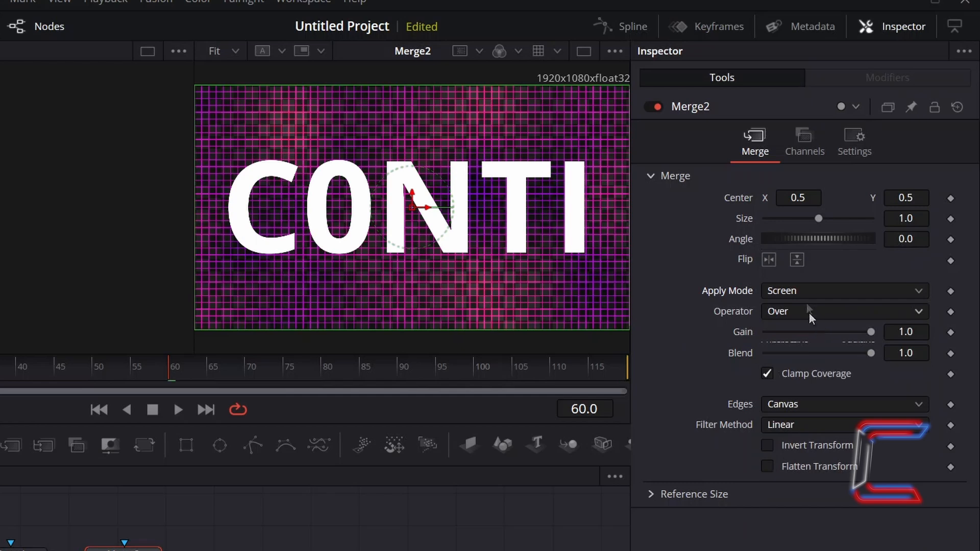
{"action": "left_click", "coordinate": [806, 312]}
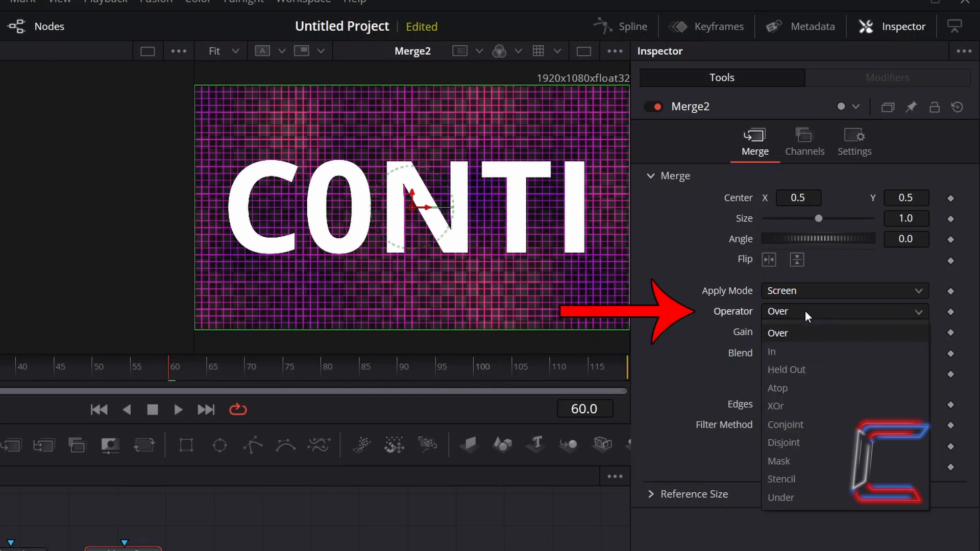
{"action": "left_click", "coordinate": [808, 478]}
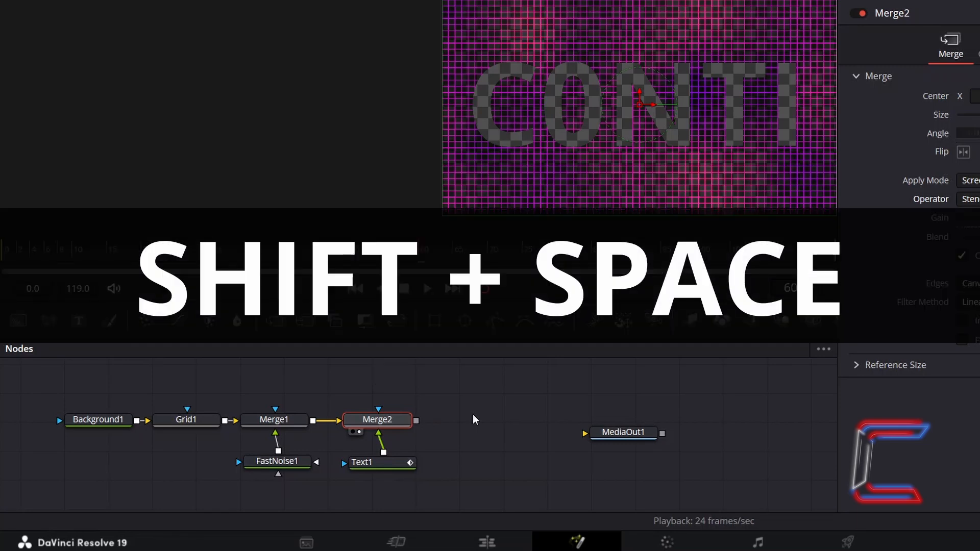
- Add a Soft Glow node after Merge2 and place it between Merge2 and MediaOut1
{"action": "key", "text": "shift+space"}
{"action": "type", "text": "Soft Glow"}
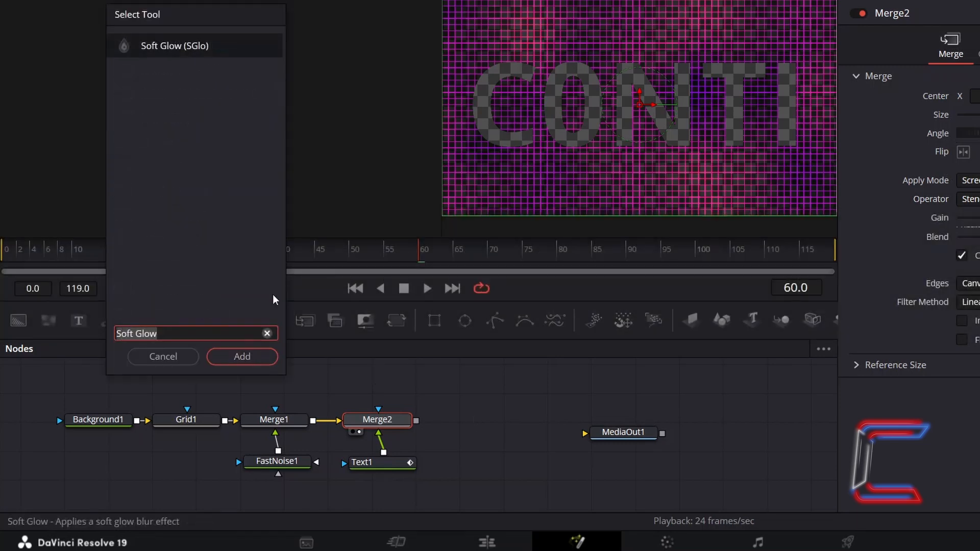
{"action": "left_click", "coordinate": [260, 361]}
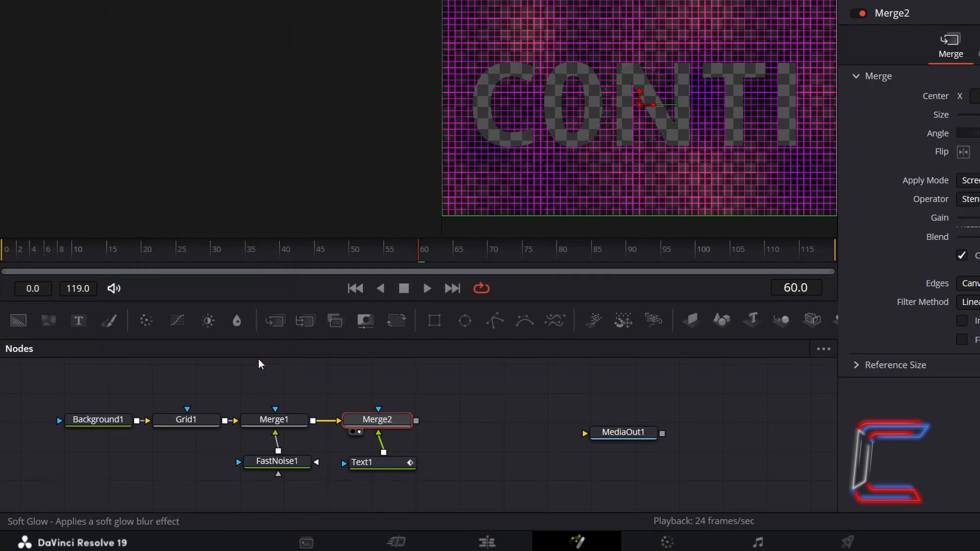
{"action": "left_click_drag", "start_coordinate": [378, 389], "coordinate": [482, 417]}
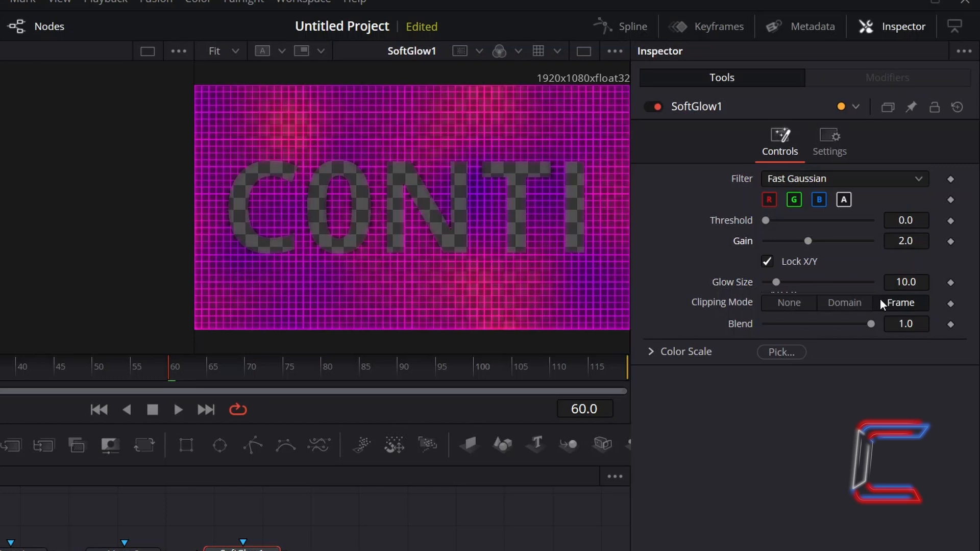
- Set the SoftGlow1 node's Gain to 2.8 and Glow Size to 5.5, and connect its output to MediaOut1
{"action": "left_click", "coordinate": [921, 241]}
{"action": "type", "text": "2.8"}
{"action": "key", "text": "Tab"}
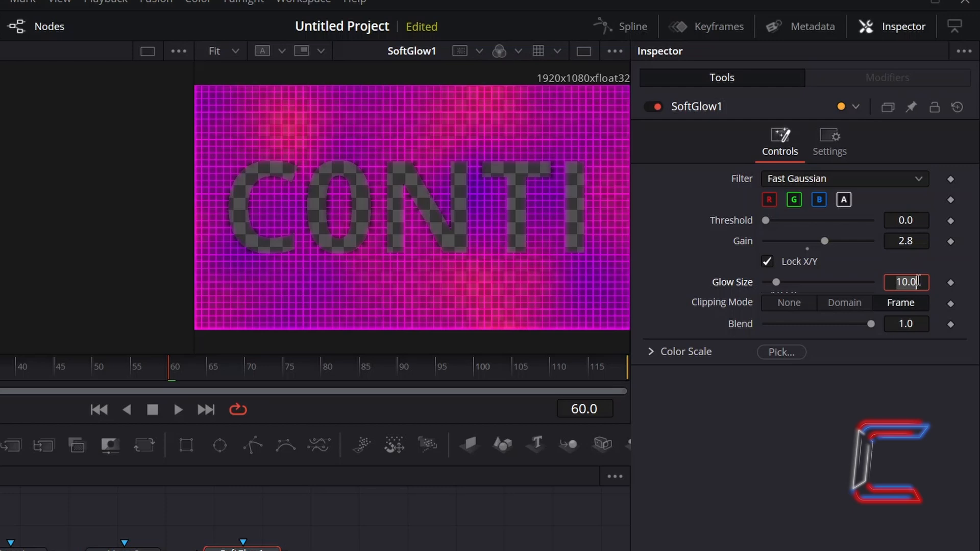
{"action": "type", "text": "5.5"}
{"action": "key", "text": "Tab"}
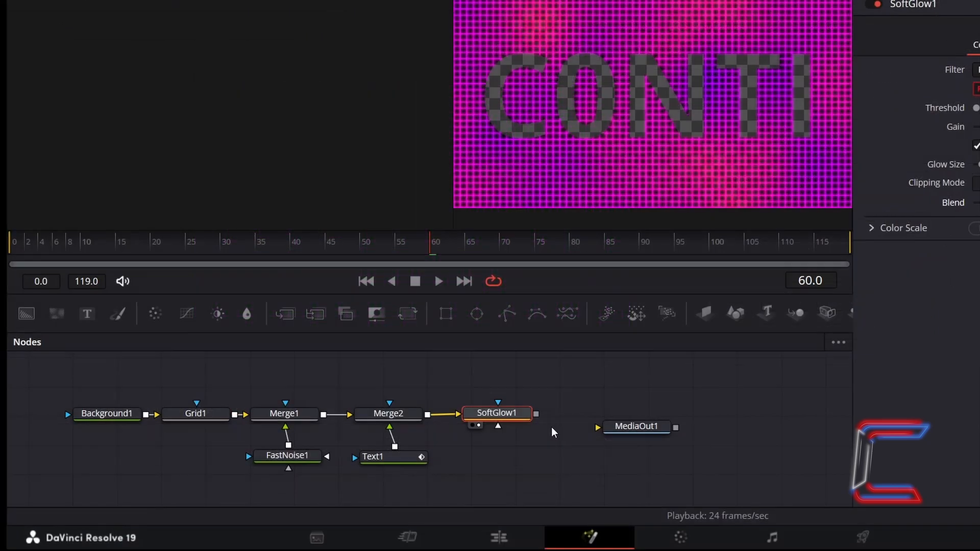
{"action": "left_click_drag", "start_coordinate": [536, 413], "coordinate": [598, 427]}
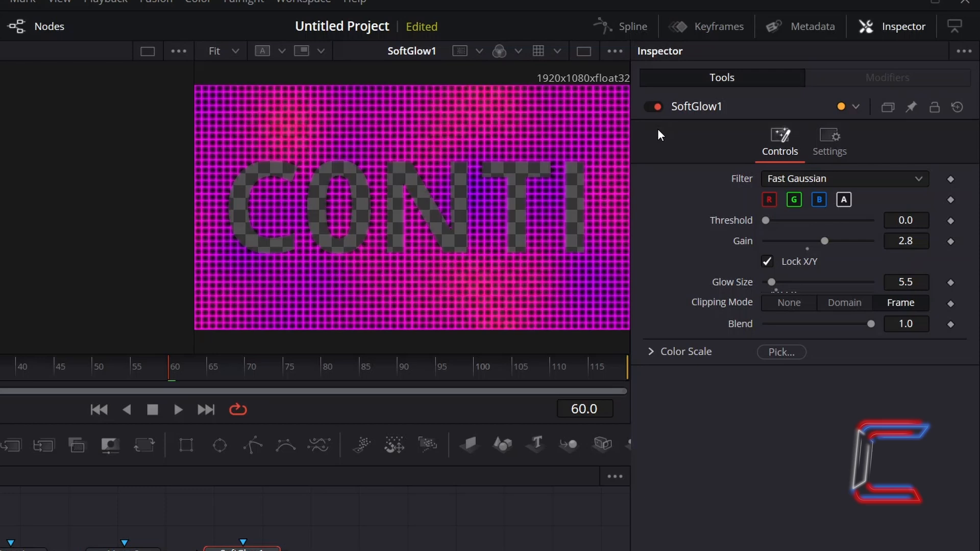
- Show Text1's displacement curve in the Spline editor and set both of its keyframes to loop
{"action": "left_click", "coordinate": [639, 29]}
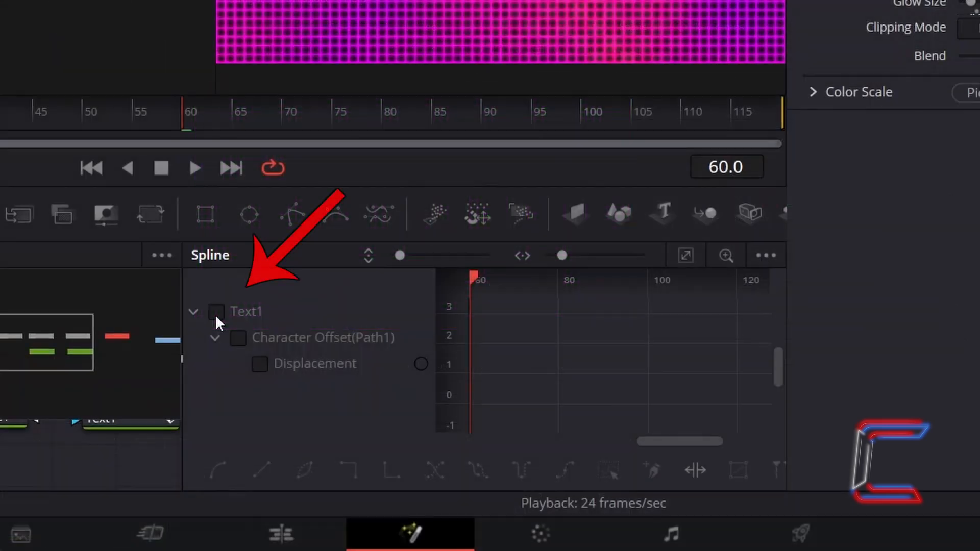
{"action": "left_click", "coordinate": [215, 314]}
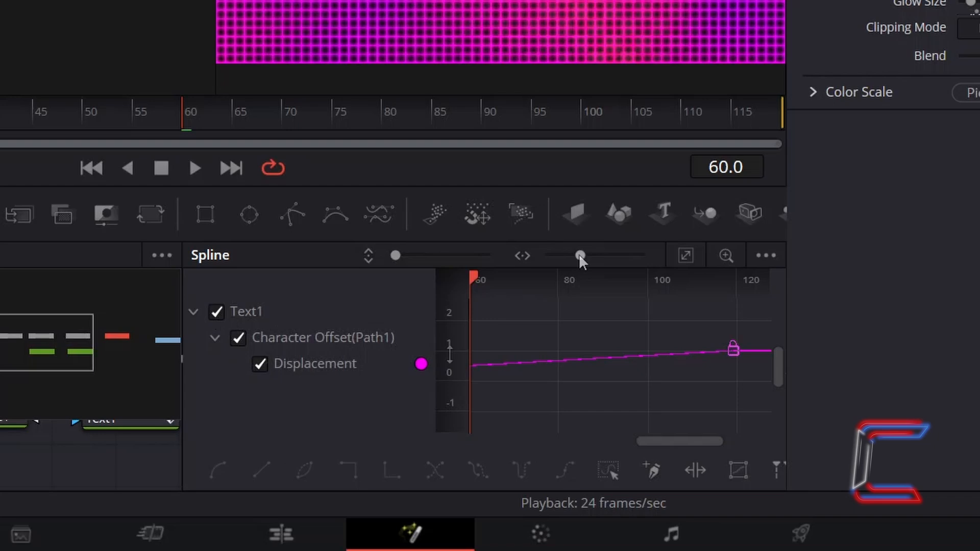
{"action": "left_click_drag", "start_coordinate": [579, 256], "coordinate": [549, 255]}
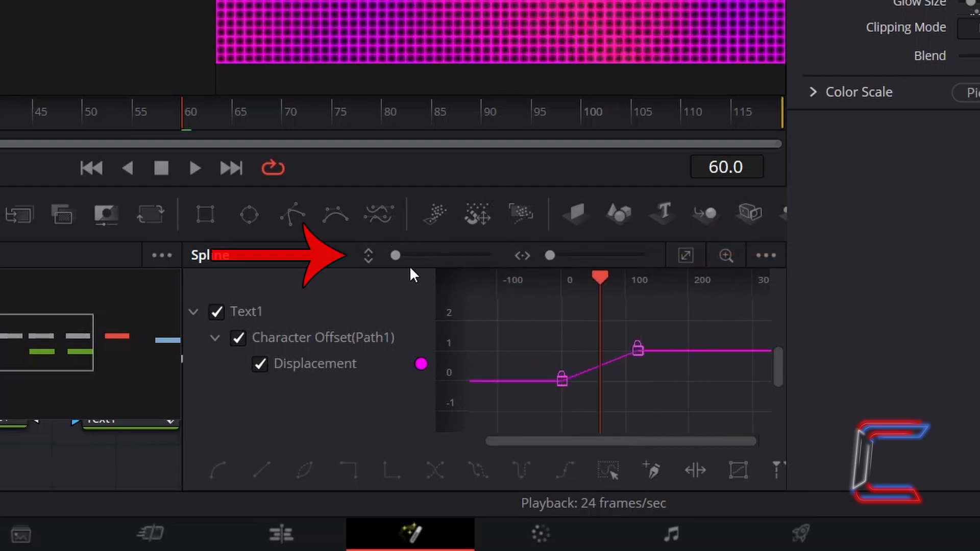
{"action": "left_click", "coordinate": [397, 254]}
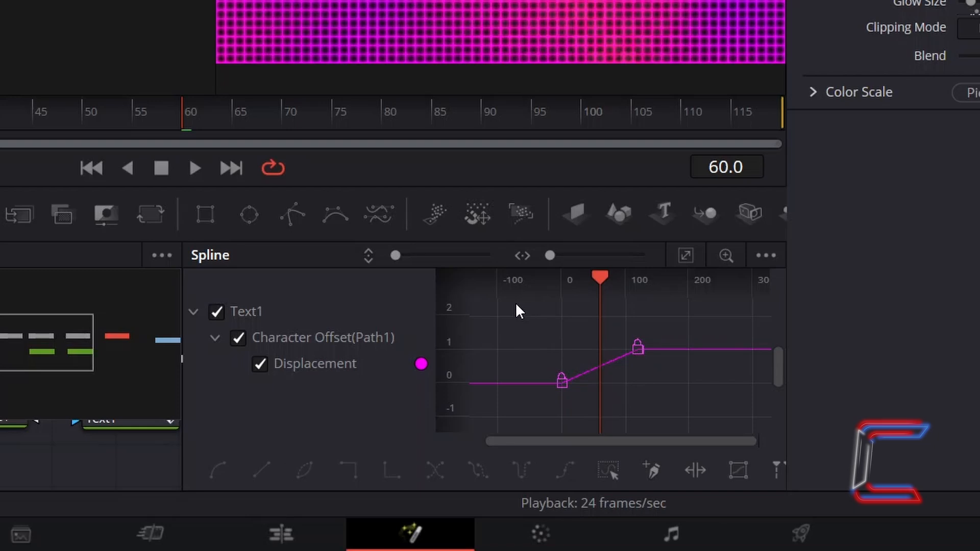
{"action": "left_click_drag", "start_coordinate": [517, 305], "coordinate": [666, 413]}
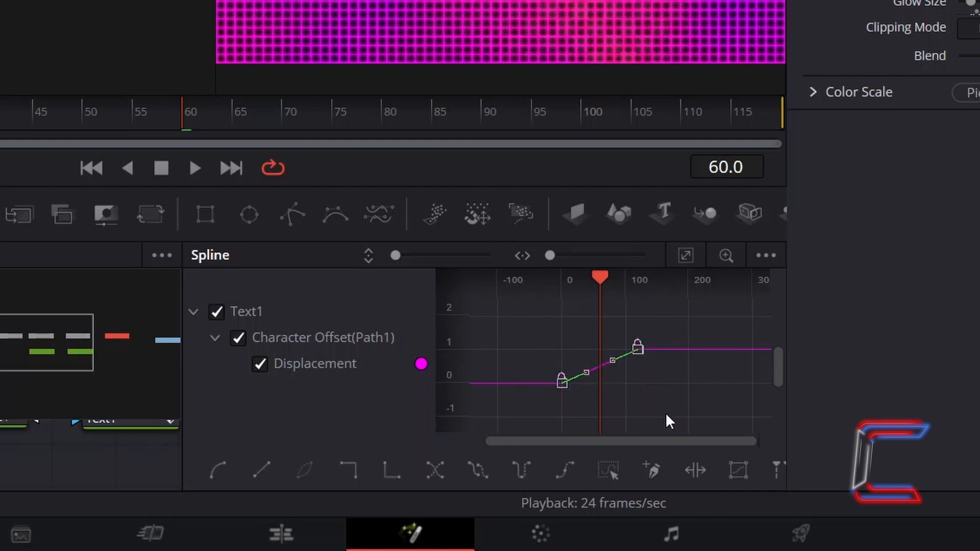
{"action": "left_click", "coordinate": [488, 462]}
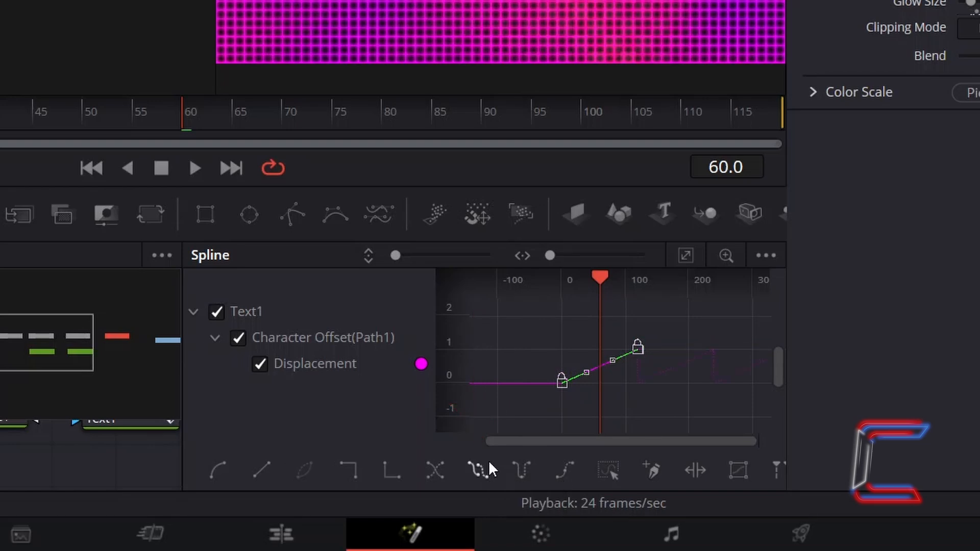
- Extend the Fusion Composition clip on the edit timeline's Video 1 track by 5 seconds, to a 10-second duration
{"action": "left_click", "coordinate": [309, 524]}
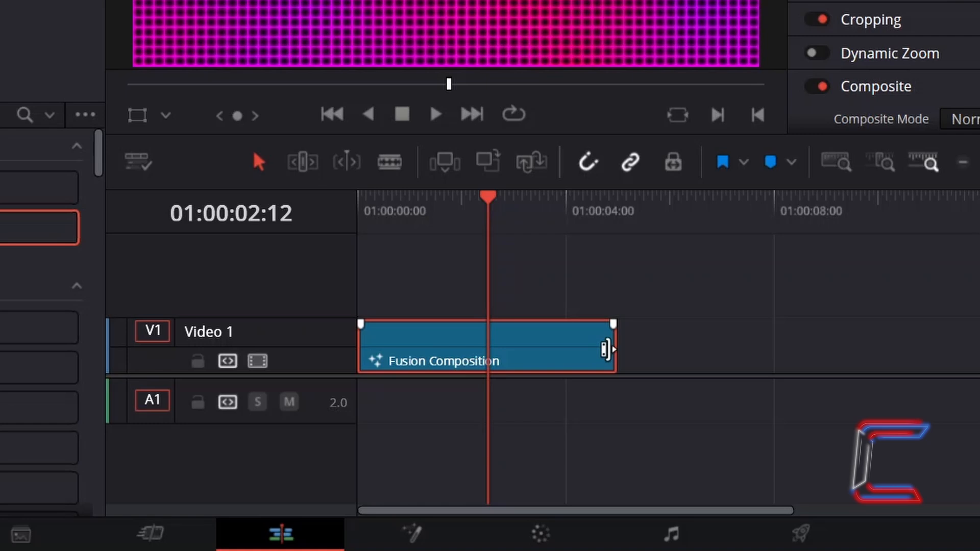
{"action": "left_click_drag", "start_coordinate": [606, 350], "coordinate": [868, 358]}
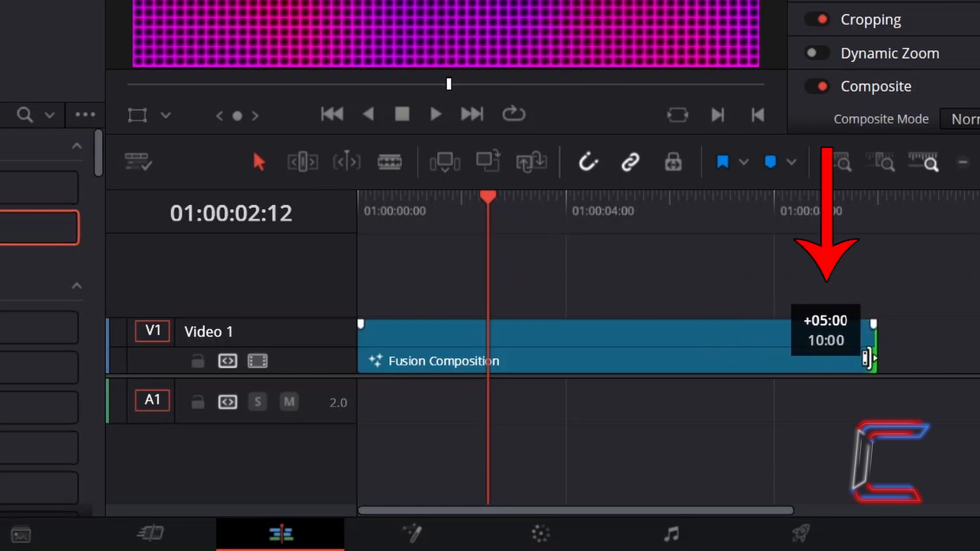